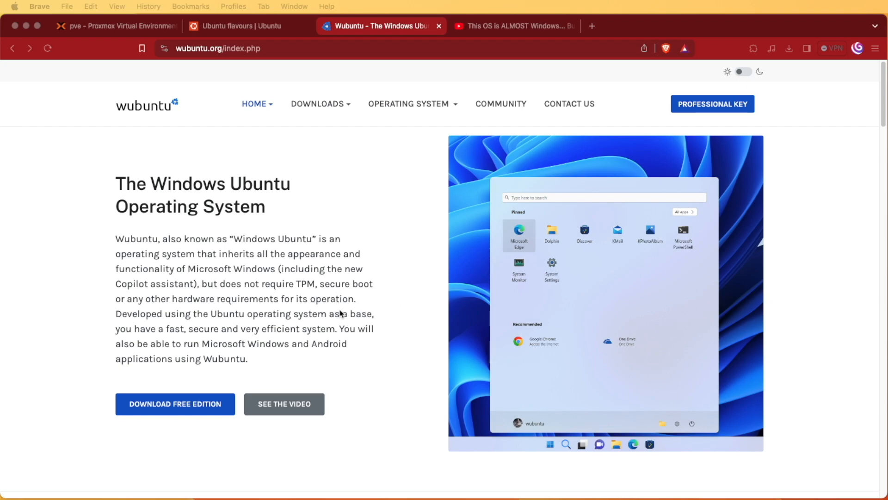
# Scroll through the Wubuntu homepage's features and technologies, then return to the Proxmox pve tab.
pyautogui.scroll(-10, 355, 424)
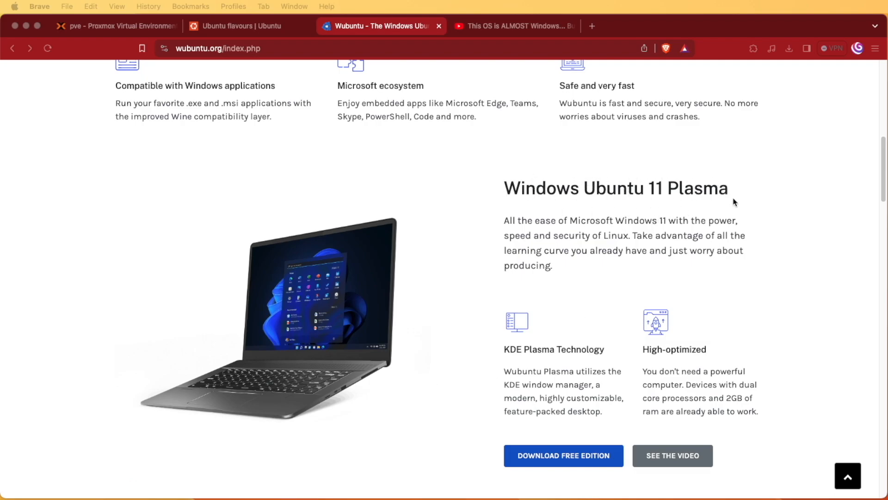
pyautogui.scroll(-15, 634, 407)
pyautogui.scroll(-4, 632, 408)
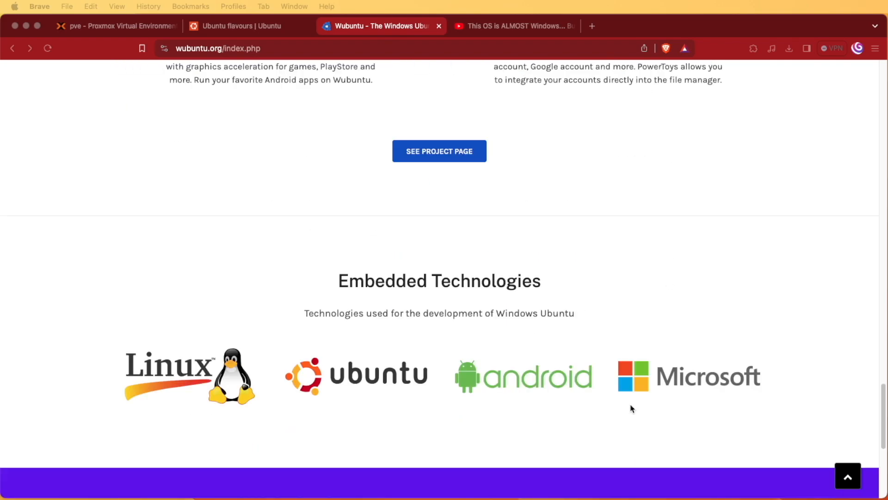
pyautogui.scroll(15, 552, 391)
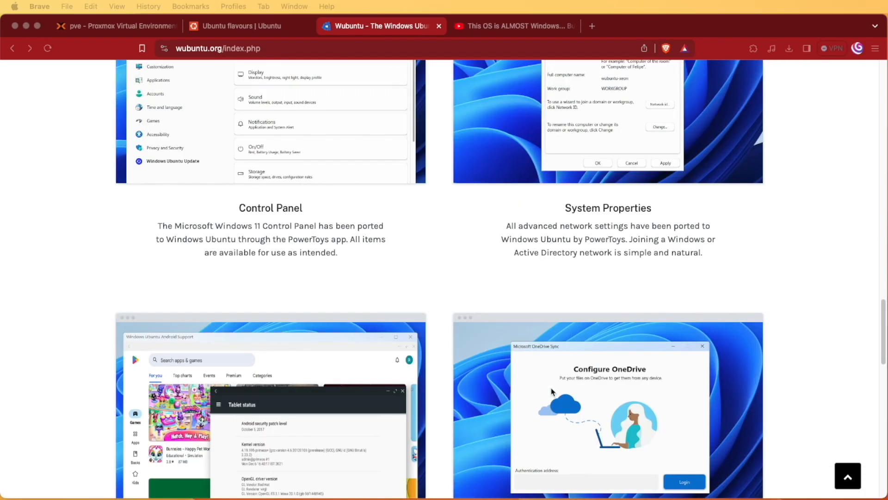
pyautogui.scroll(10, 553, 391)
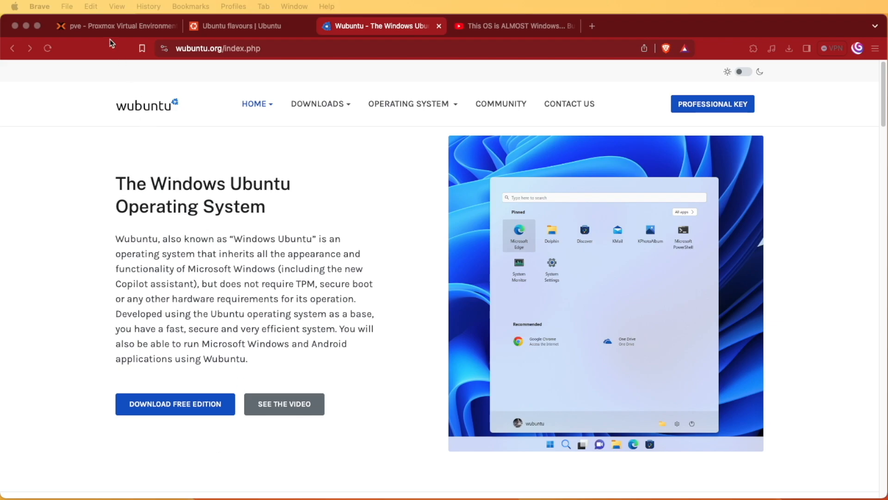
pyautogui.click(116, 26)
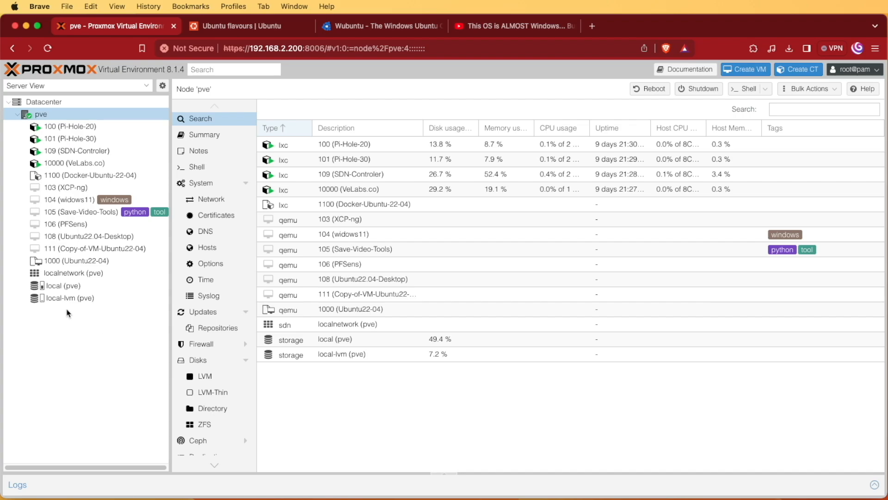
# List the ISO images on the local (pve) storage, then go back to the Wubuntu tab.
pyautogui.click(59, 290)
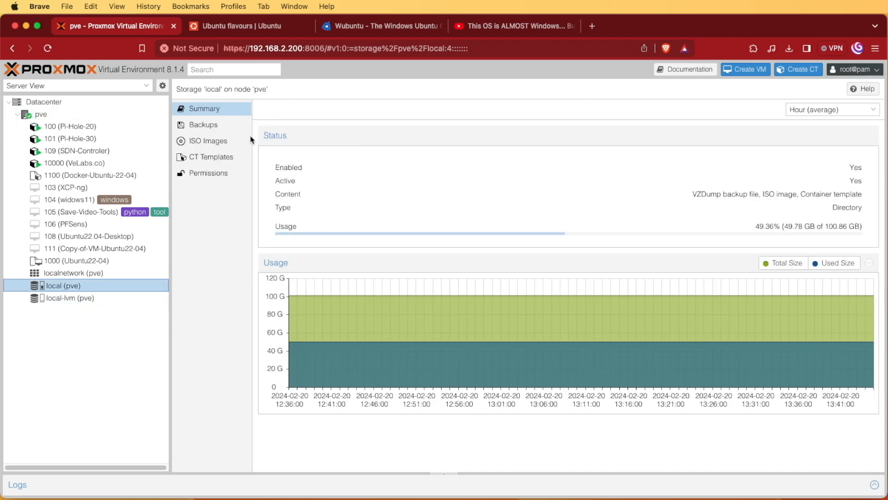
pyautogui.click(226, 141)
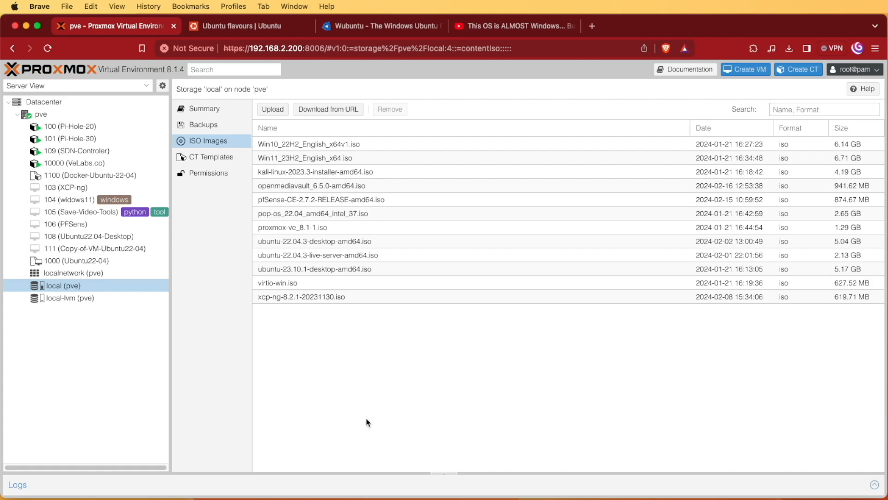
pyautogui.click(359, 27)
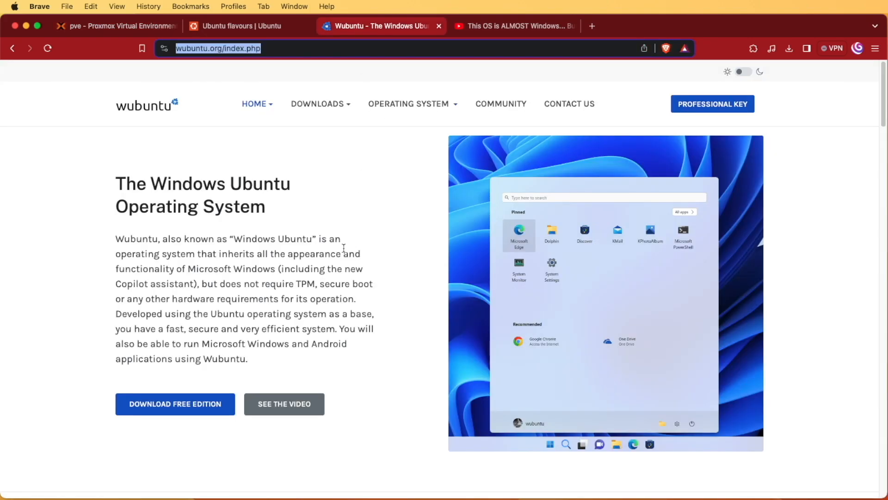
# From the Download Free Edition page, follow the Wubuntu Plasma - Windows 11 Theme download link.
pyautogui.click(146, 407)
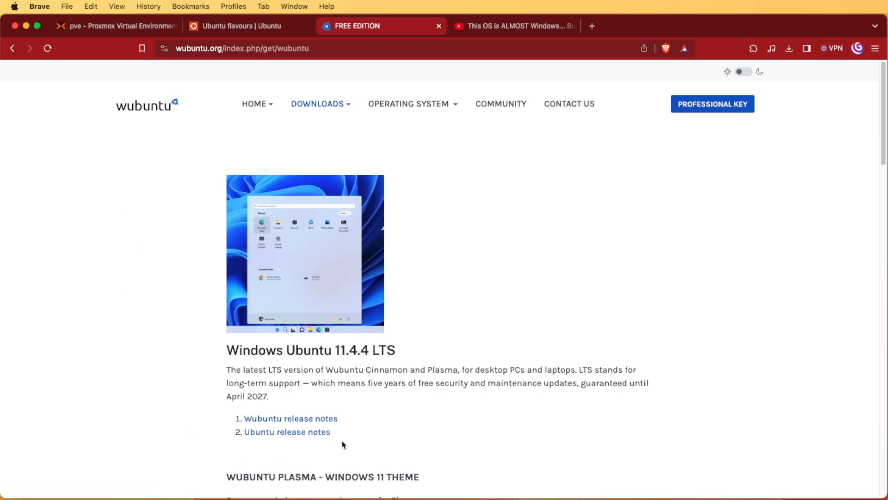
pyautogui.scroll(-2, 342, 445)
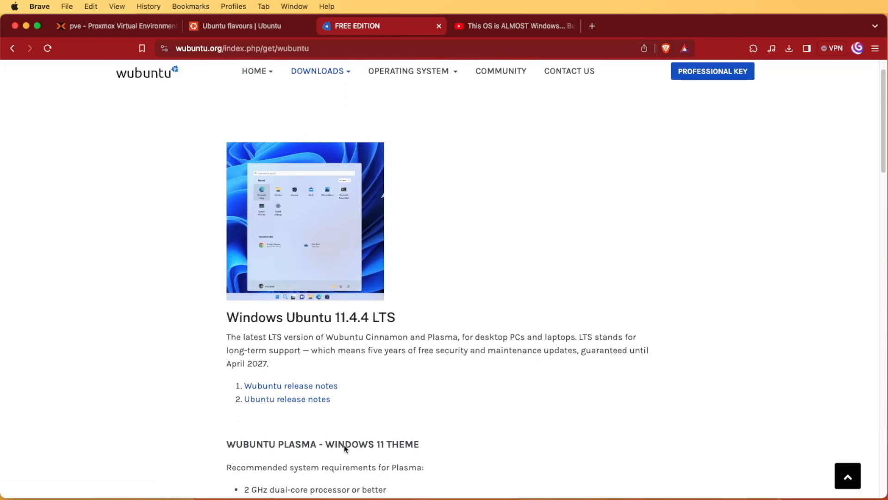
pyautogui.scroll(-10, 345, 447)
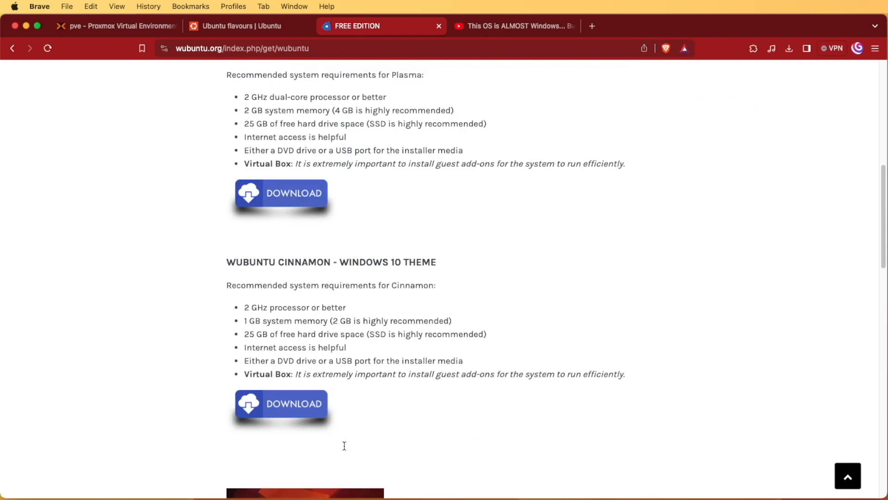
pyautogui.scroll(3, 344, 447)
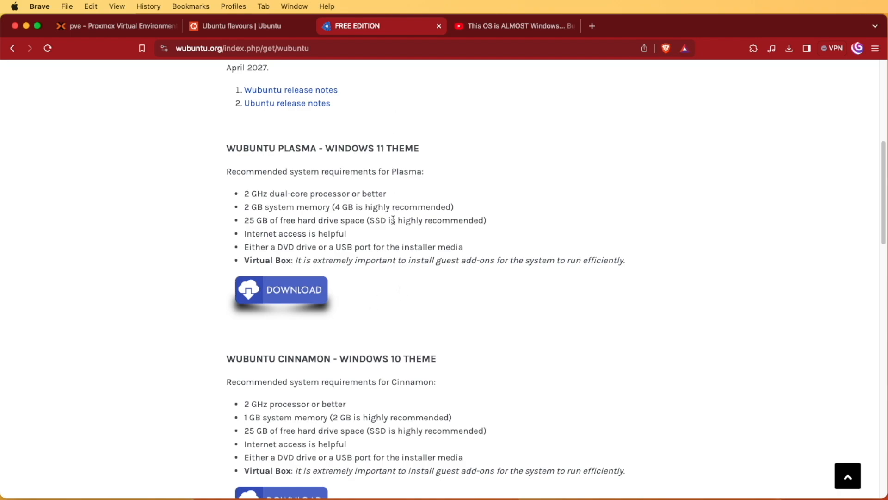
pyautogui.click(302, 300)
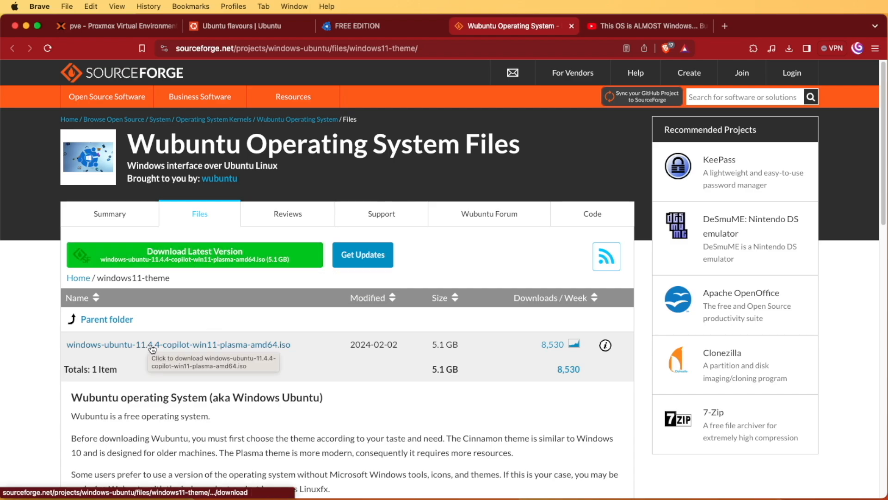
# Copy the windows-ubuntu-11.4.4-copilot-win11-plasma-amd64.iso link address without saving the file, then return to Proxmox.
pyautogui.click(202, 347)
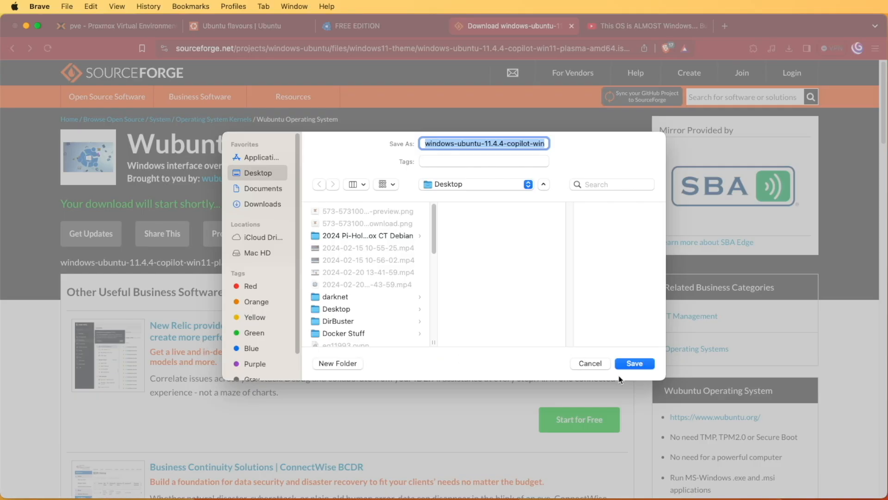
pyautogui.click(591, 365)
pyautogui.click(12, 49)
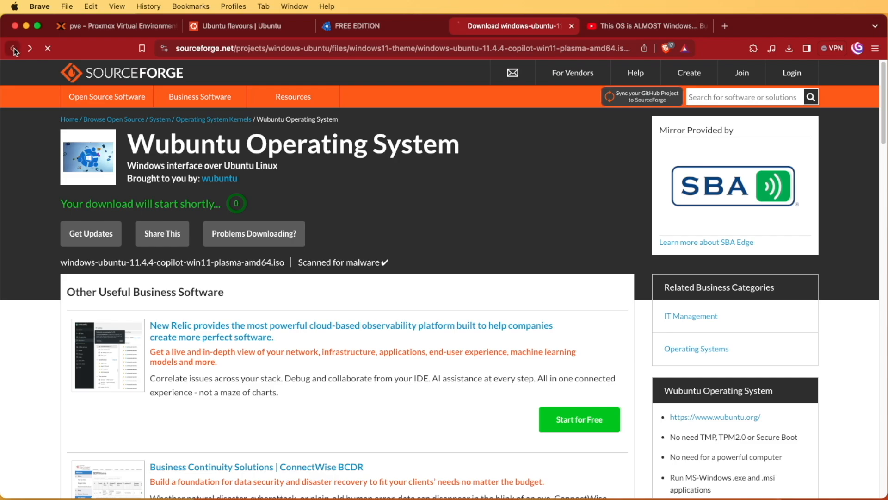
pyautogui.rightClick(202, 353)
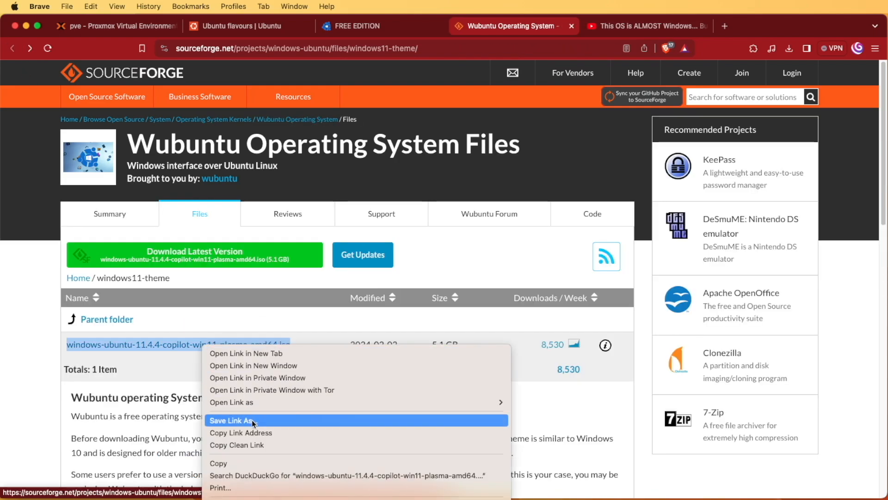
pyautogui.click(258, 433)
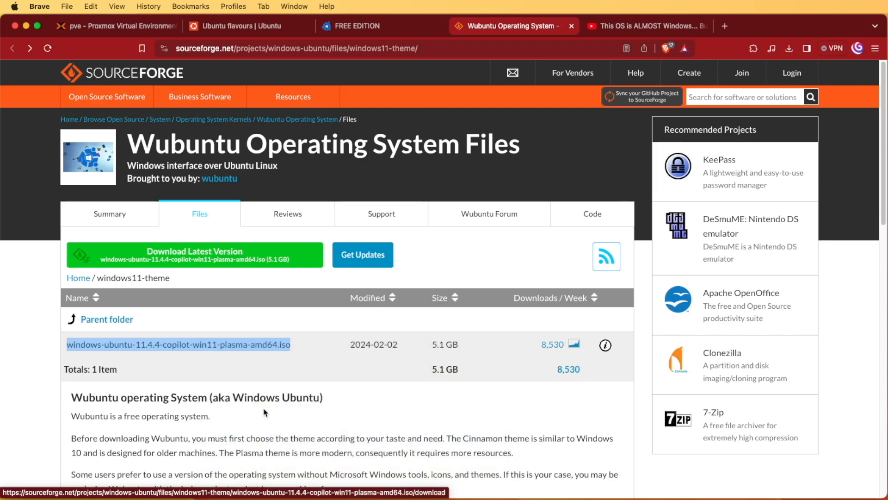
pyautogui.click(127, 29)
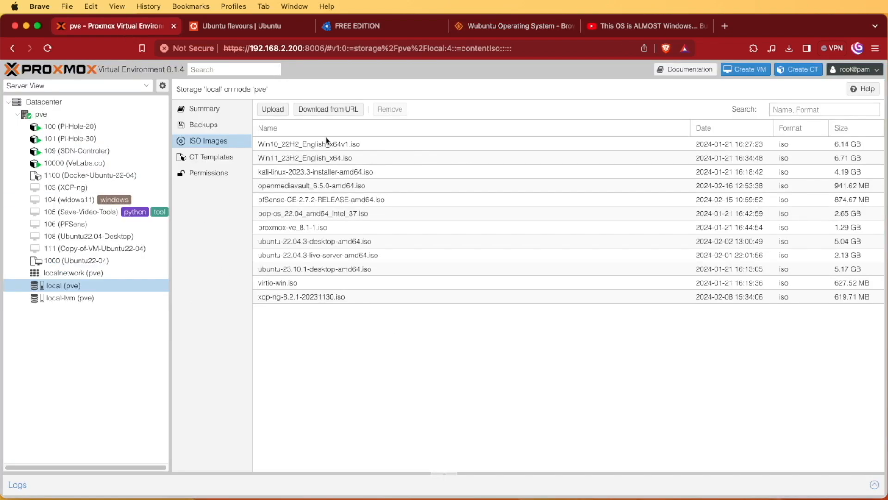
# Paste the Wubuntu ISO link into Download from URL and query it (4.74 GiB, file name download).
pyautogui.click(326, 112)
pyautogui.rightClick(362, 231)
pyautogui.click(399, 311)
pyautogui.click(583, 231)
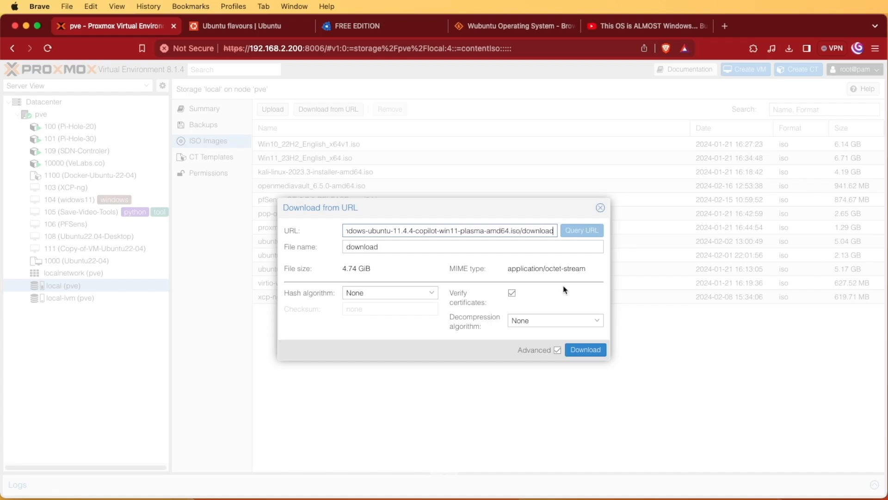
pyautogui.click(502, 27)
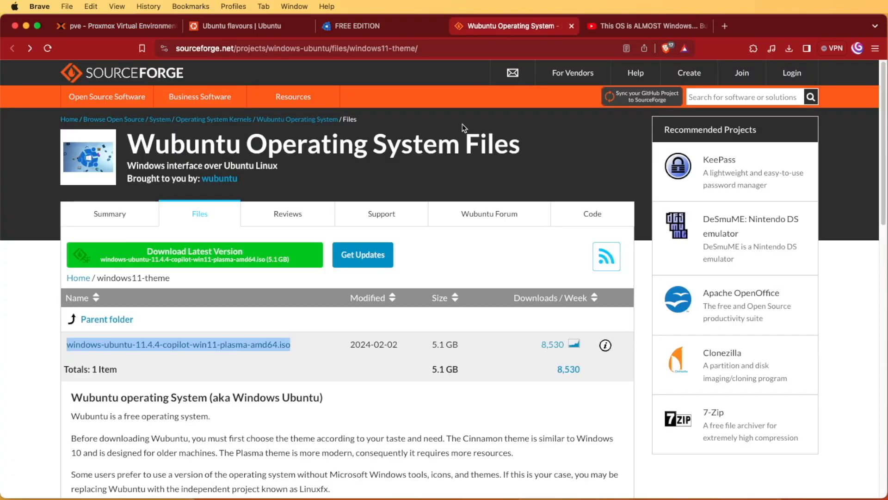
# Copy the Download Latest Version link address via a new window, then close that window.
pyautogui.rightClick(180, 256)
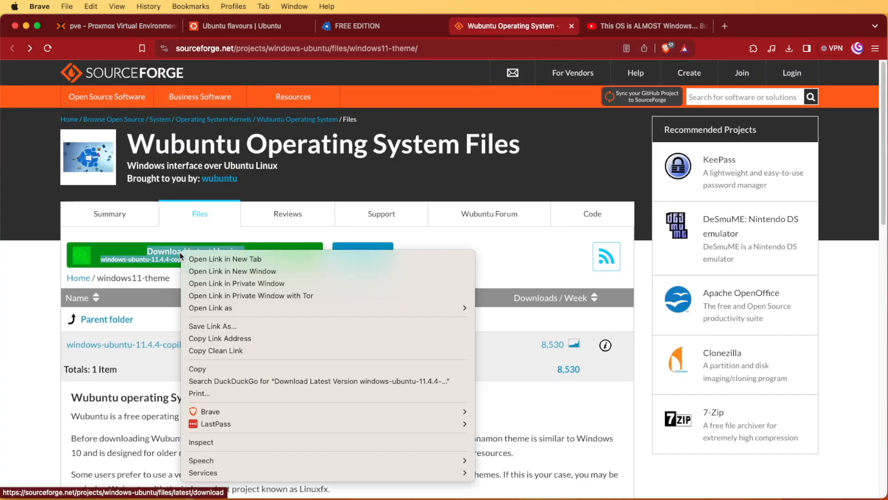
pyautogui.click(202, 271)
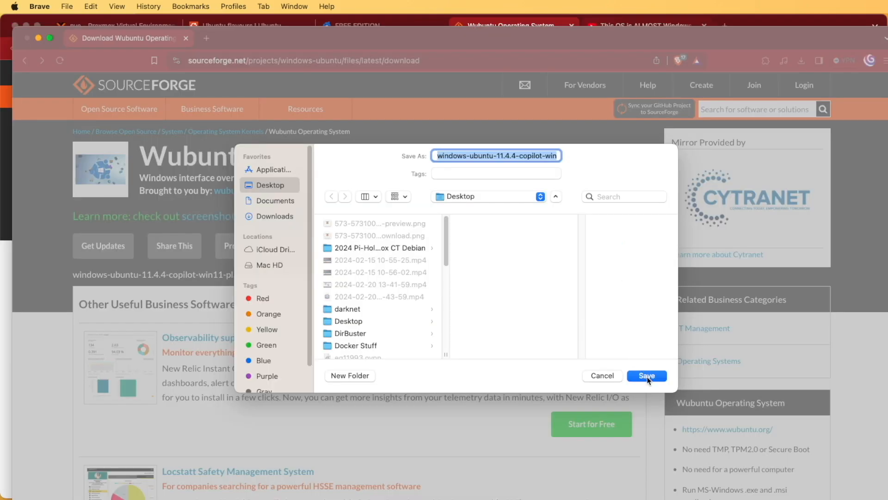
pyautogui.click(648, 376)
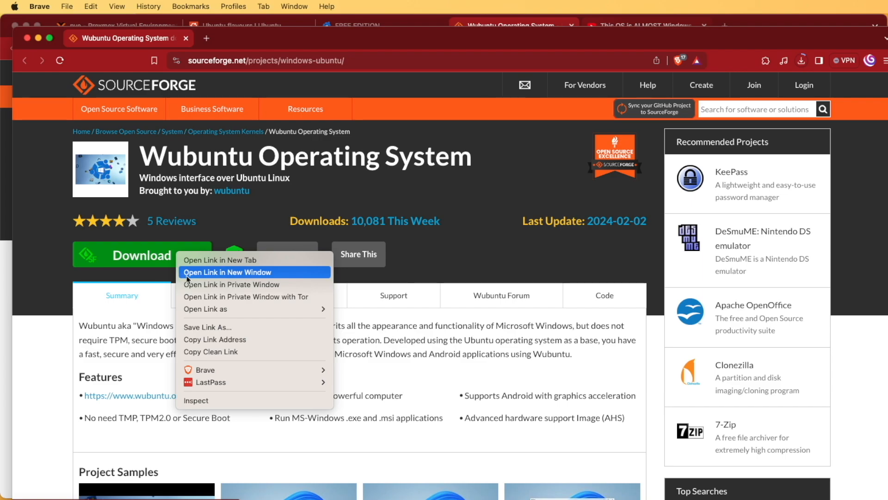
pyautogui.click(209, 341)
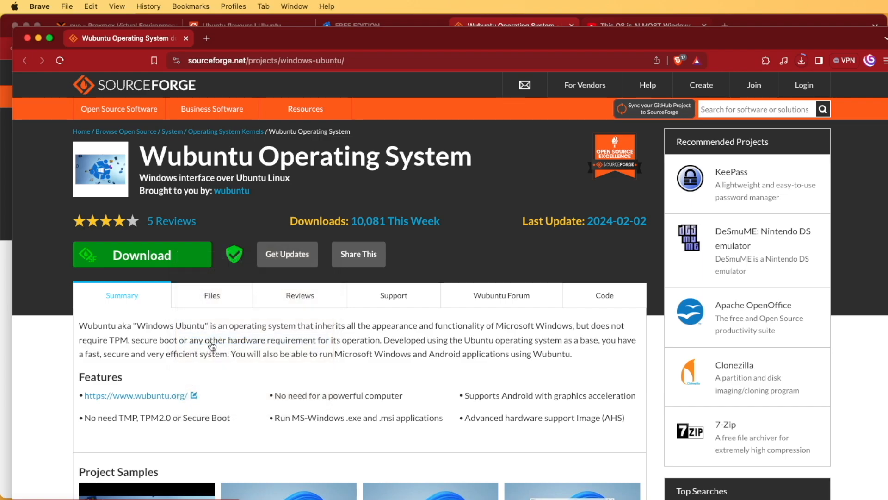
pyautogui.click(26, 38)
# Replace the URL with the newly copied link and query it, then cancel and return to Wubuntu.
pyautogui.click(99, 27)
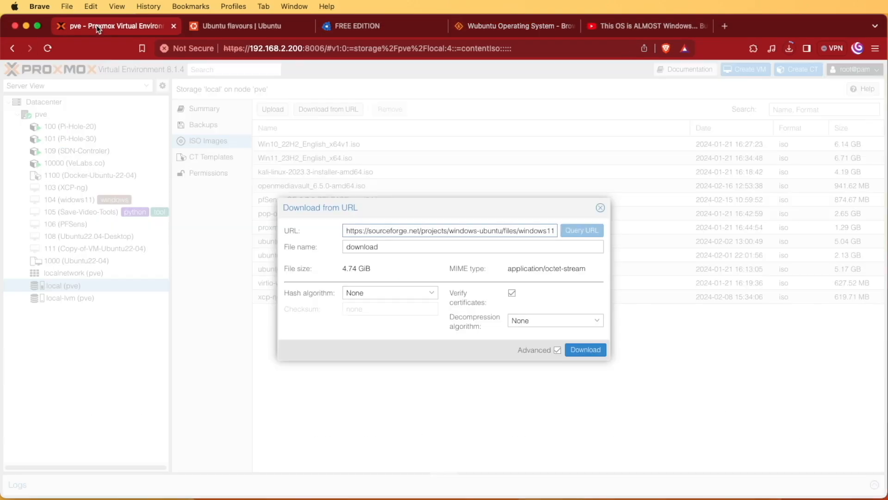
pyautogui.tripleClick(373, 231)
pyautogui.rightClick(374, 229)
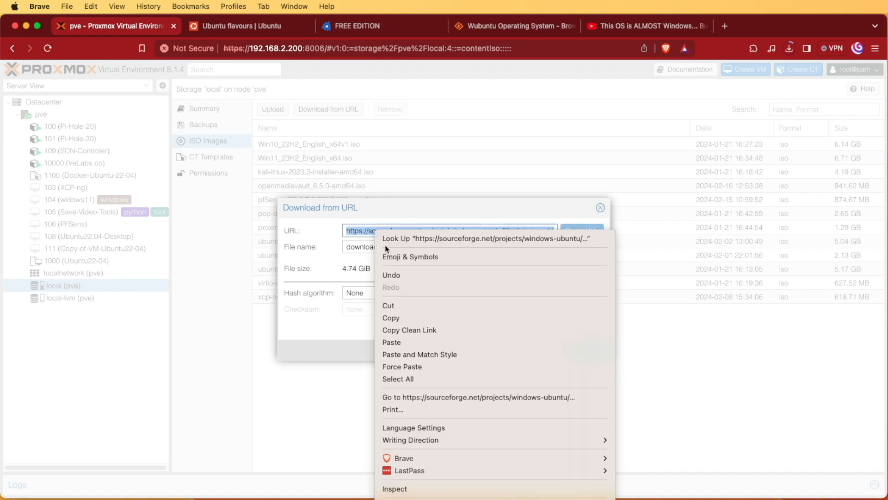
pyautogui.click(430, 319)
pyautogui.click(587, 234)
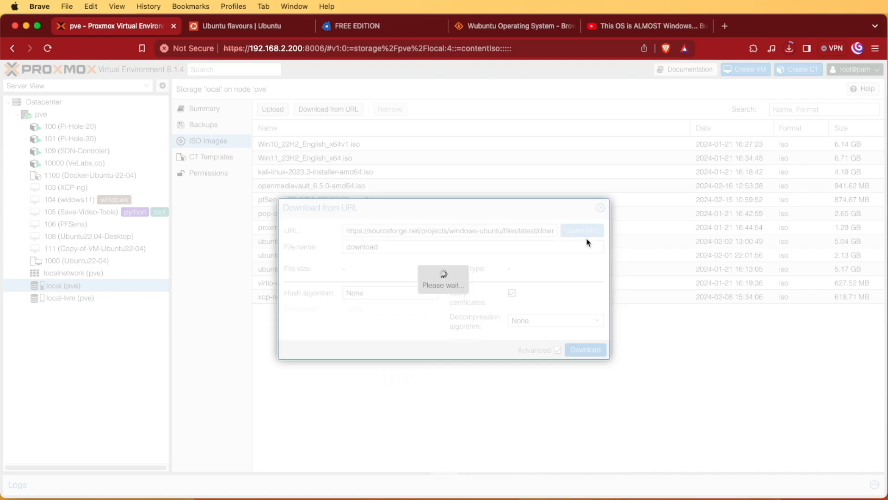
pyautogui.click(600, 207)
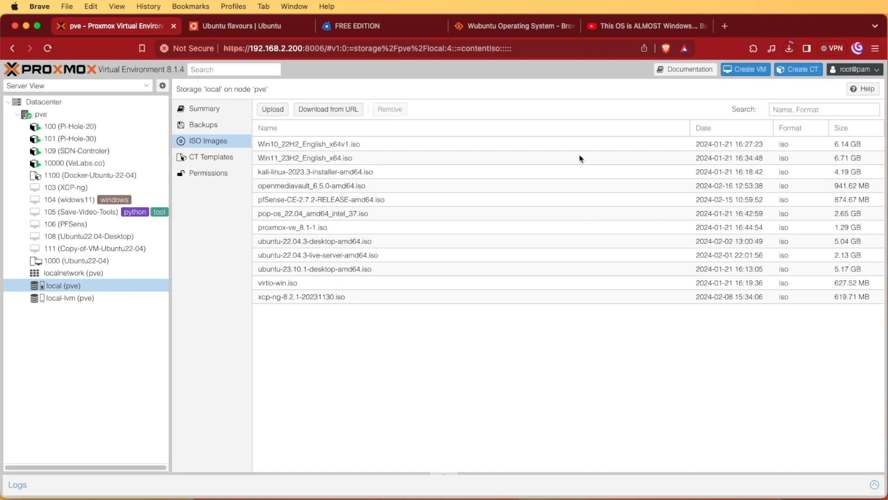
pyautogui.click(523, 27)
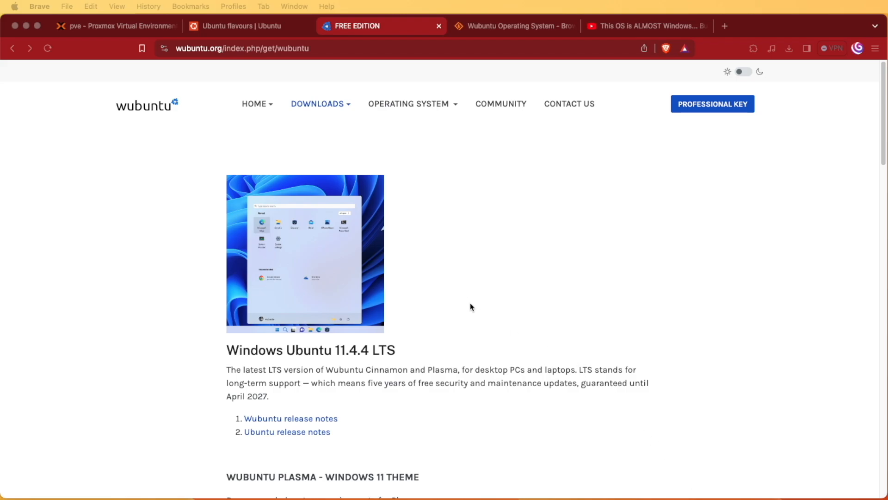
# Return to the Proxmox ISO Images list of the local storage on node pve.
pyautogui.click(99, 26)
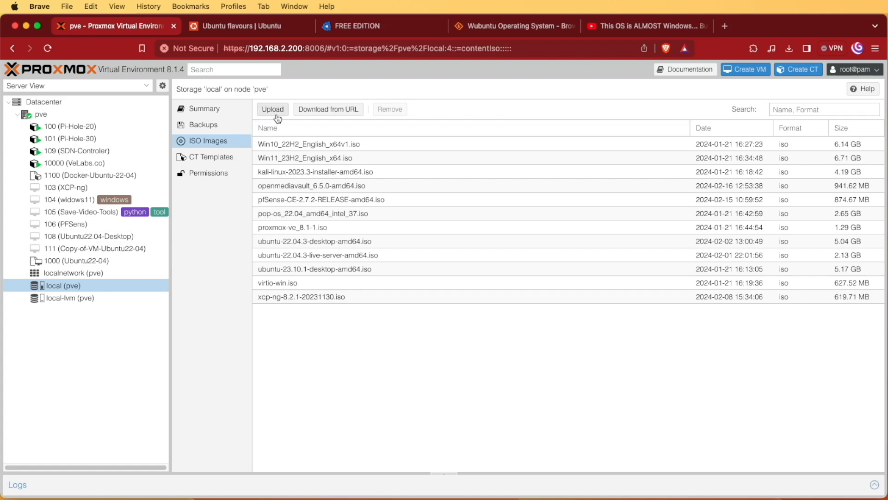
# Select windows-ubuntu-11.4.4-copilot-win11-plasma-amd64.iso in the local storage Upload form, then switch to the Wubuntu tab.
pyautogui.click(277, 113)
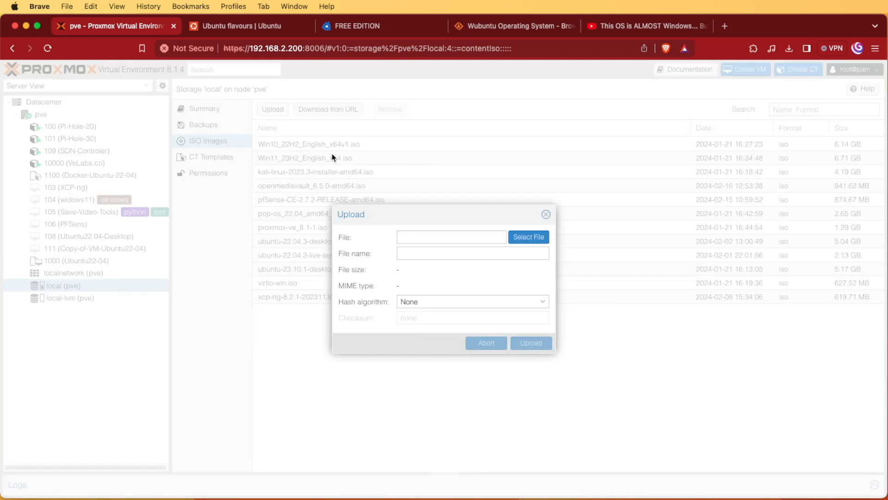
pyautogui.click(536, 239)
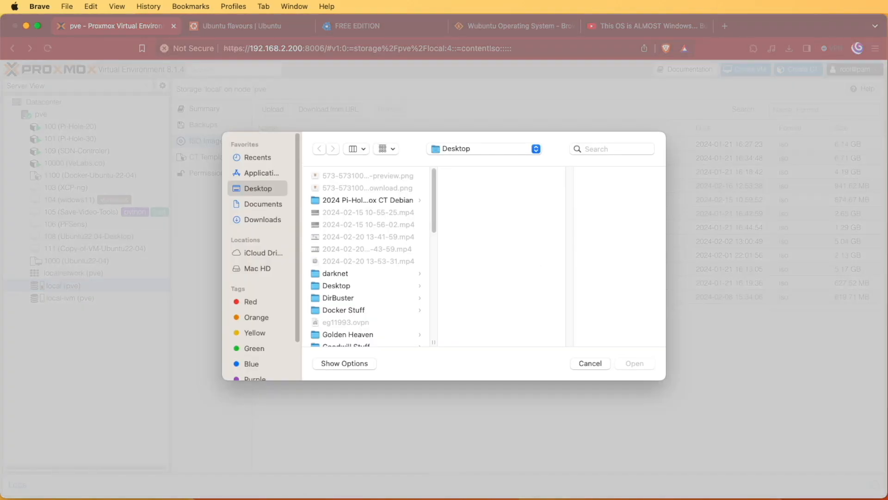
pyautogui.moveTo(436, 499); pyautogui.dragTo(436, 302)
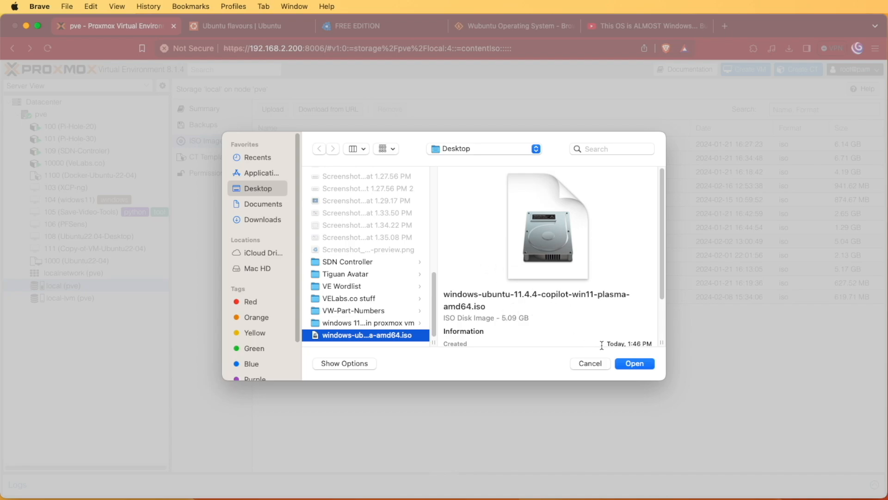
pyautogui.click(633, 366)
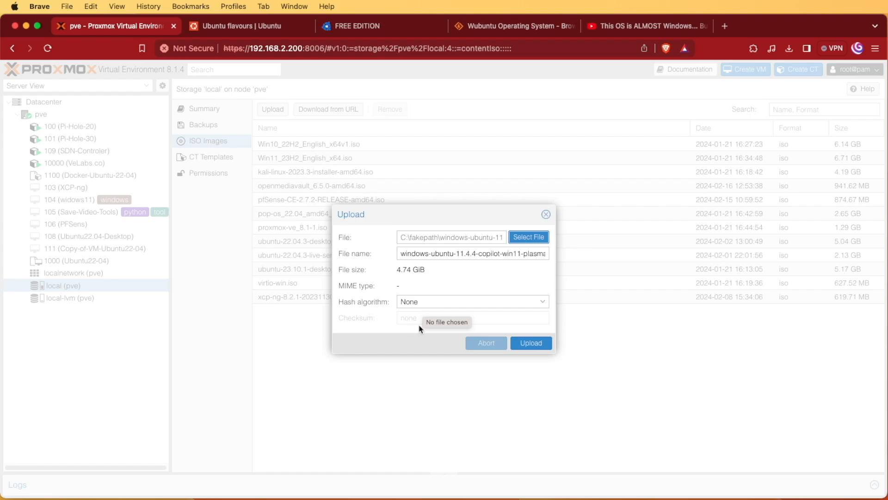
pyautogui.click(390, 25)
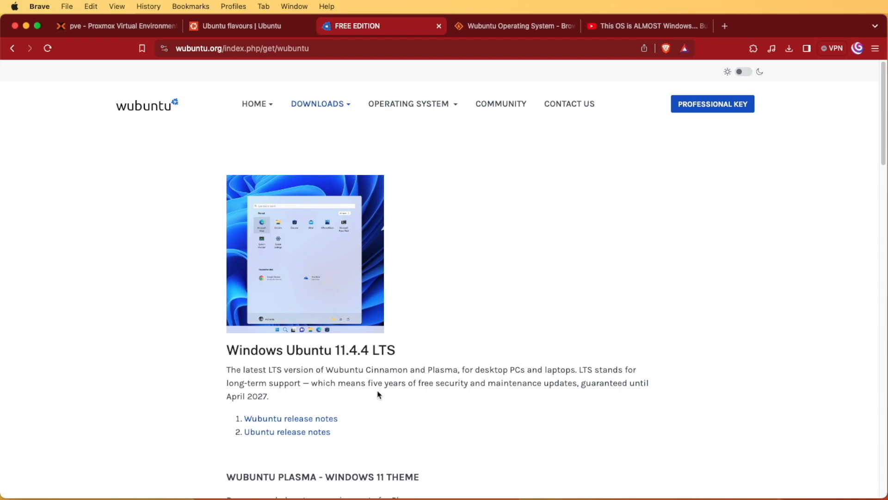
# Scroll through the Wubuntu edition system requirements, then return to the pending Proxmox ISO upload.
pyautogui.scroll(-10, 378, 395)
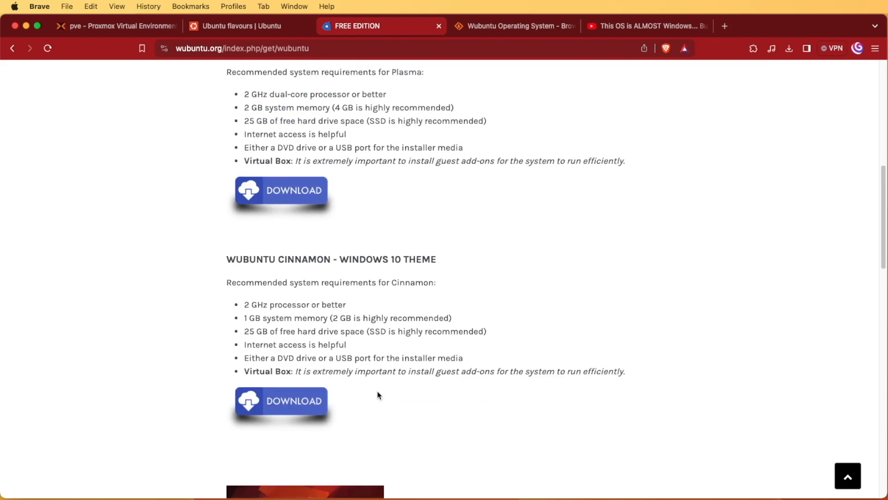
pyautogui.scroll(-8, 378, 394)
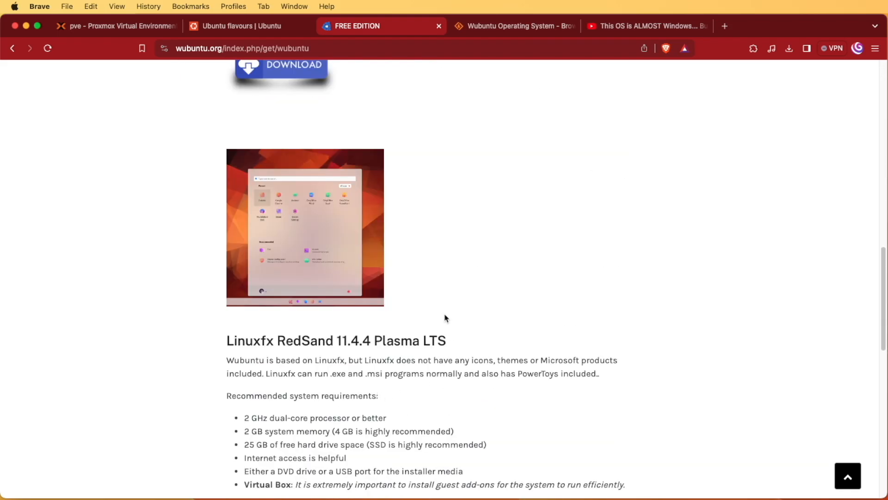
pyautogui.scroll(-9, 367, 412)
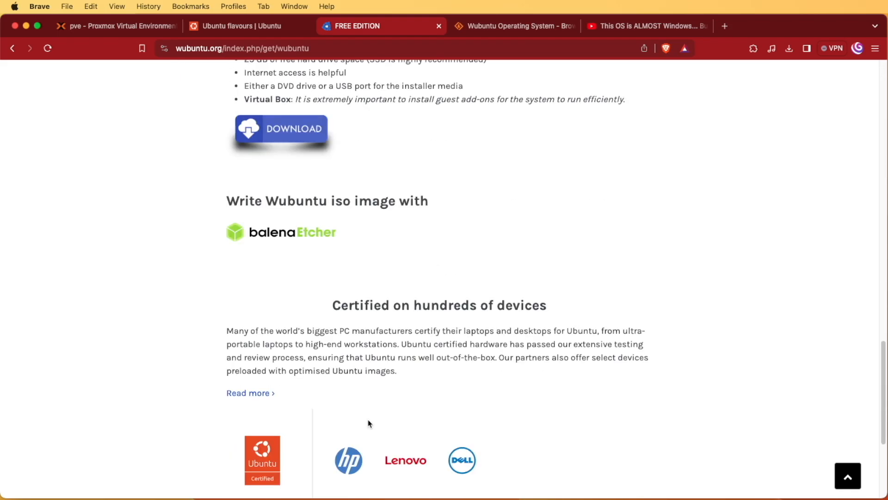
pyautogui.scroll(17, 368, 423)
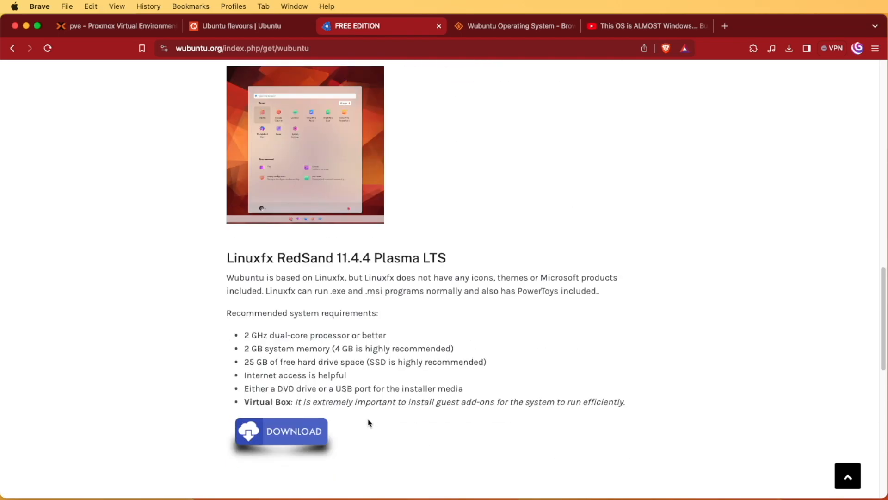
pyautogui.scroll(10, 369, 422)
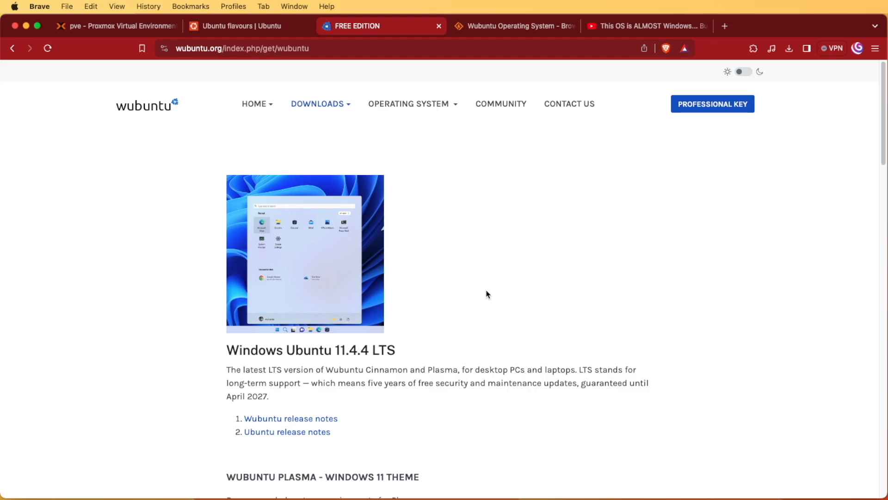
pyautogui.click(104, 27)
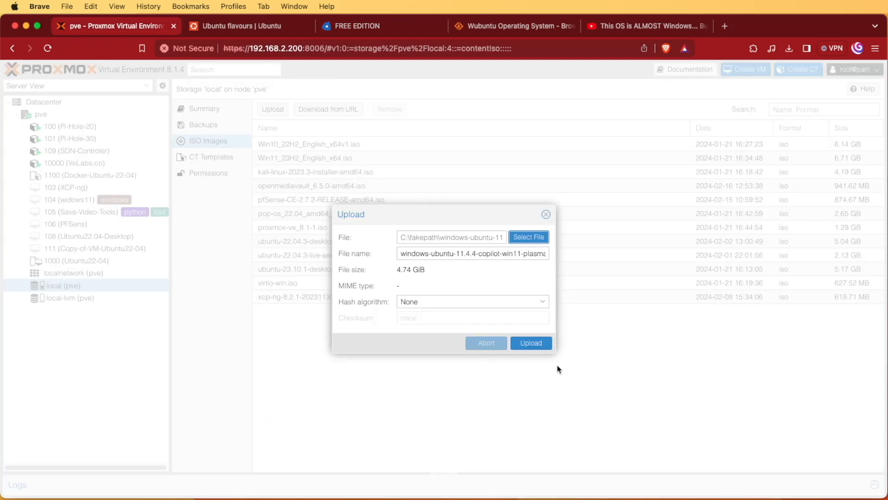
# Upload windows-ubuntu-11.4.4-copilot-win11-plasma-amd64.iso to local storage and close the finished task log.
pyautogui.click(540, 346)
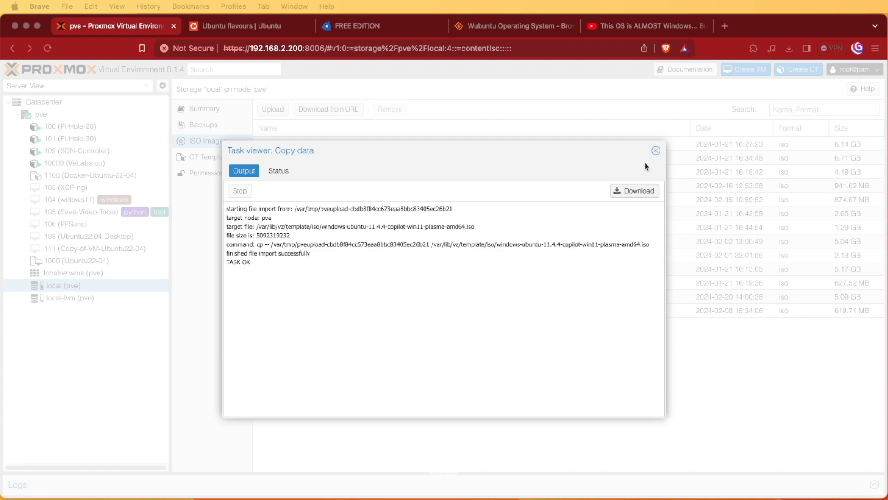
pyautogui.click(655, 151)
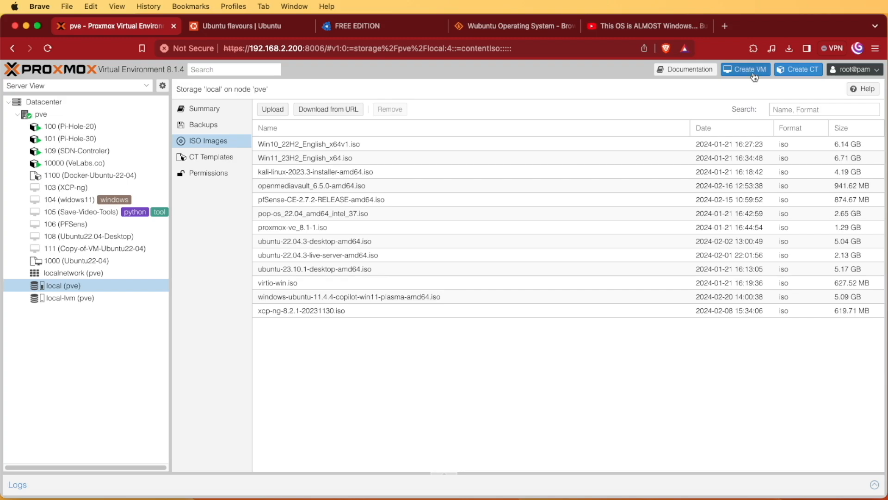
# Start a new virtual machine named wu.
pyautogui.click(754, 76)
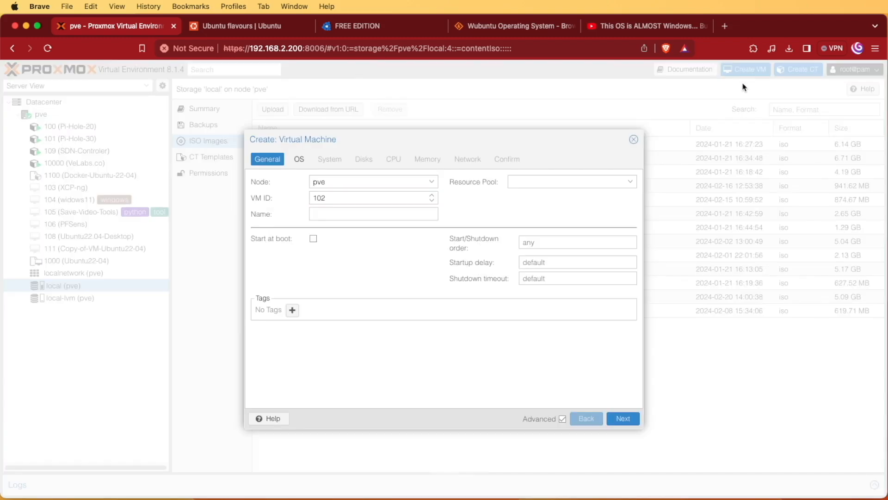
pyautogui.click(344, 216)
pyautogui.write('wu')
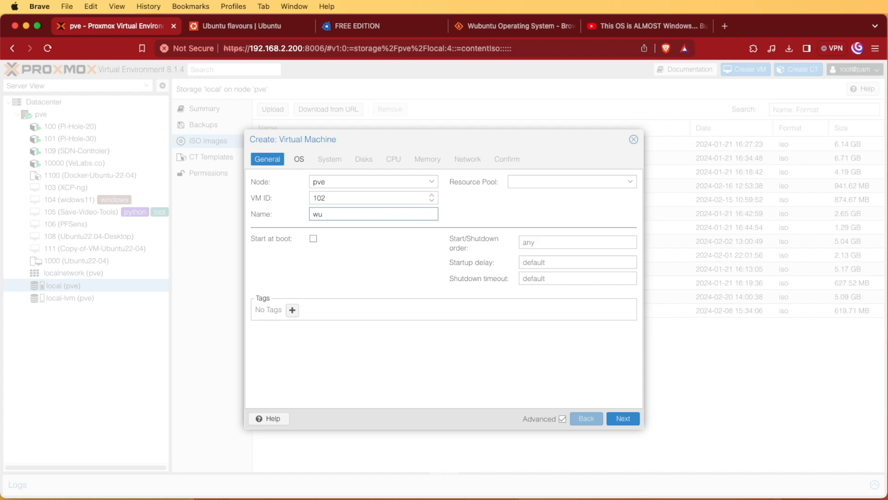
pyautogui.press('Return')
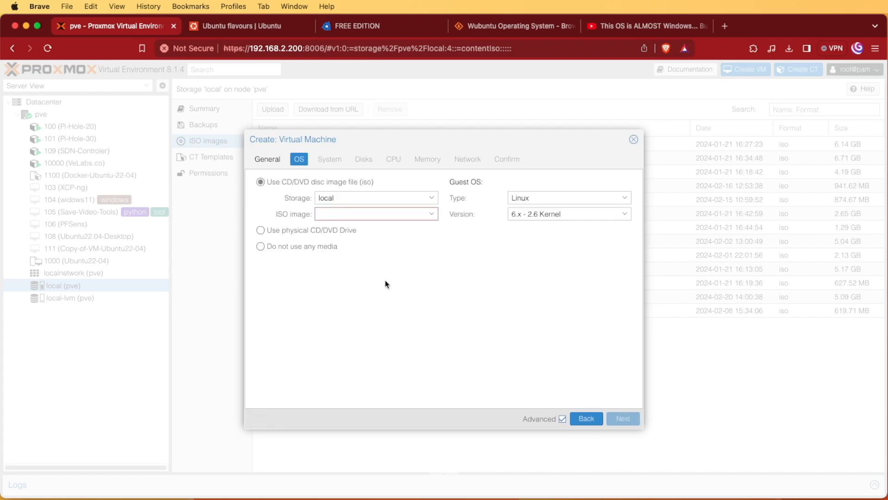
# Choose the Wubuntu ISO as the VM's install media.
pyautogui.click(423, 215)
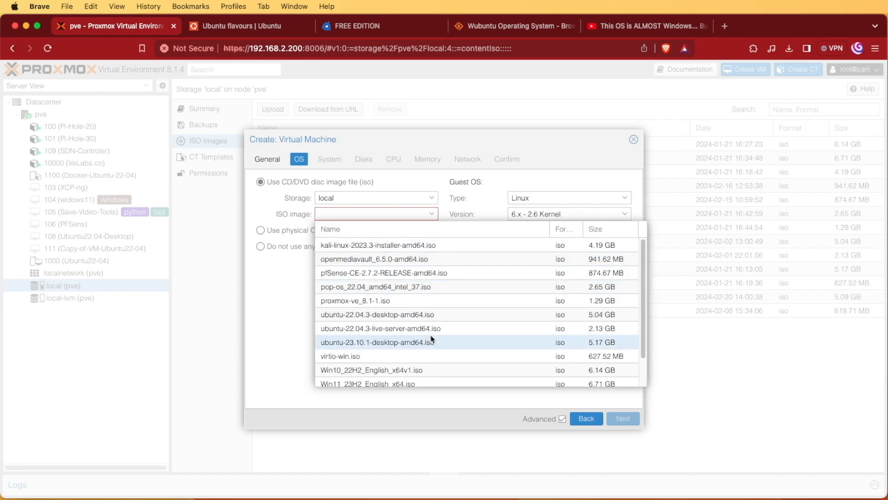
pyautogui.scroll(-2, 432, 340)
pyautogui.click(380, 379)
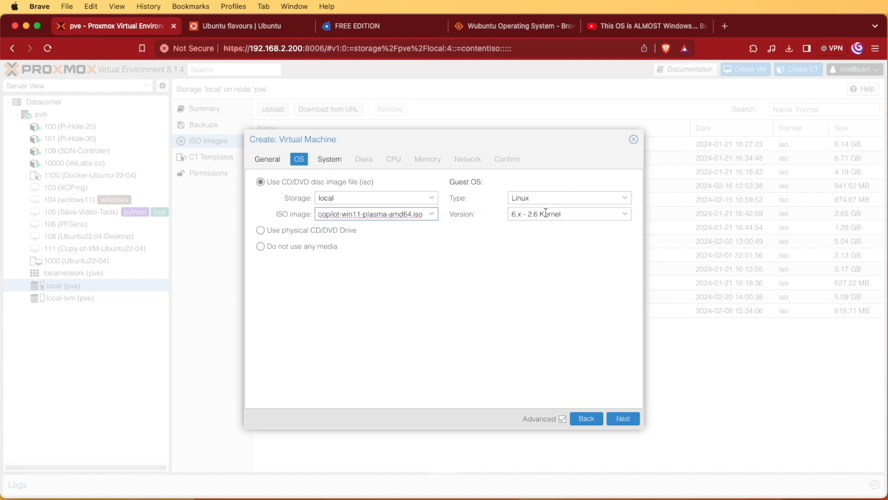
pyautogui.click(624, 419)
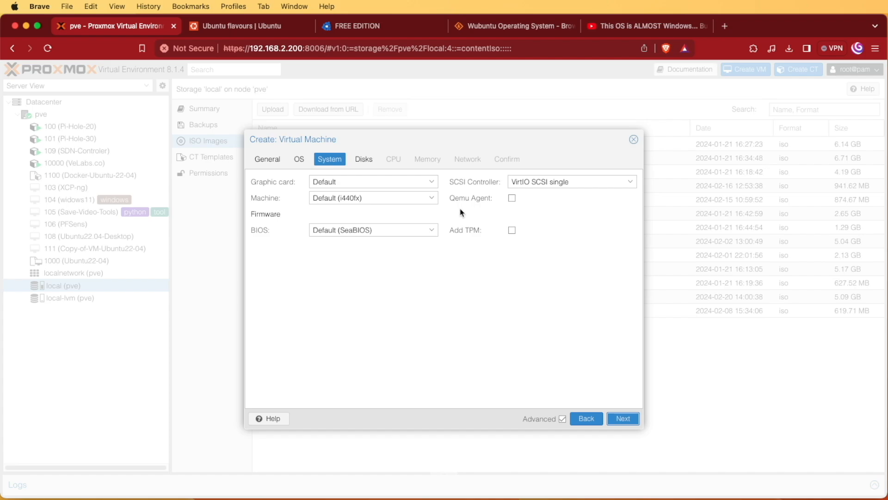
# Enable the QEMU guest agent and set the disk size to 100 GiB.
pyautogui.click(512, 198)
pyautogui.click(623, 419)
pyautogui.click(415, 257)
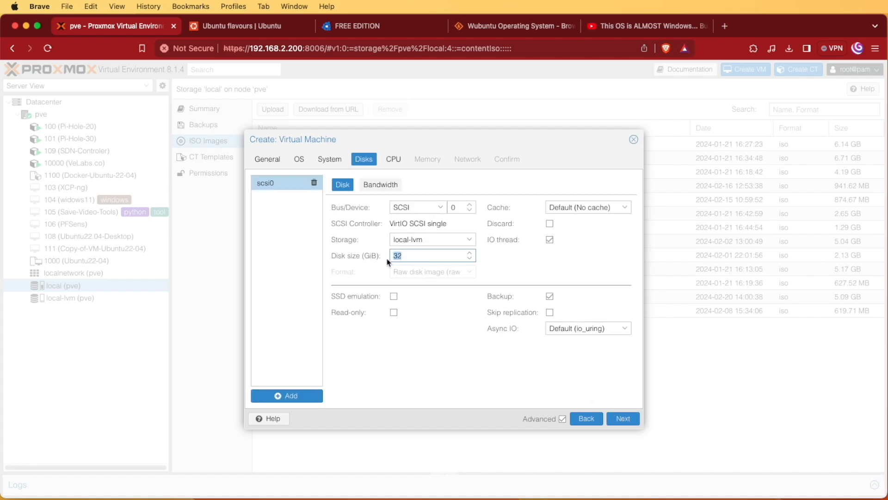
pyautogui.write('1000')
pyautogui.press('BackSpace')
# Give the new VM 4 CPU cores.
pyautogui.click(623, 419)
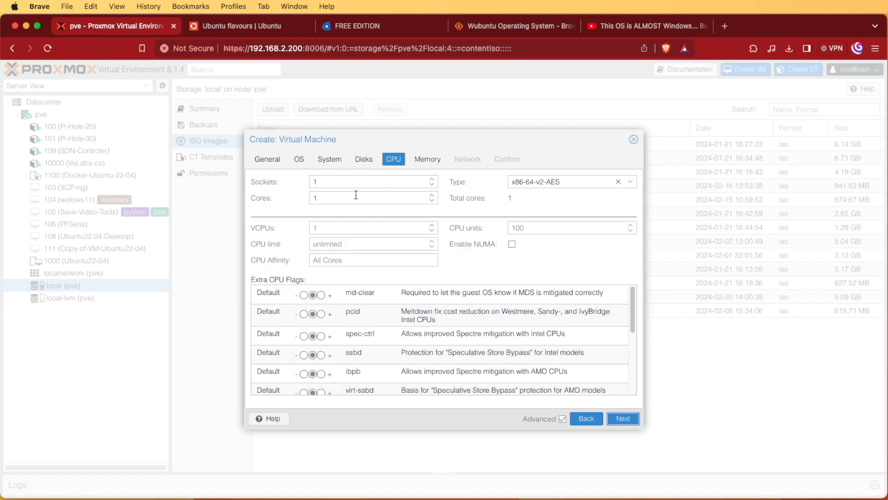
pyautogui.doubleClick(432, 195)
pyautogui.click(433, 195)
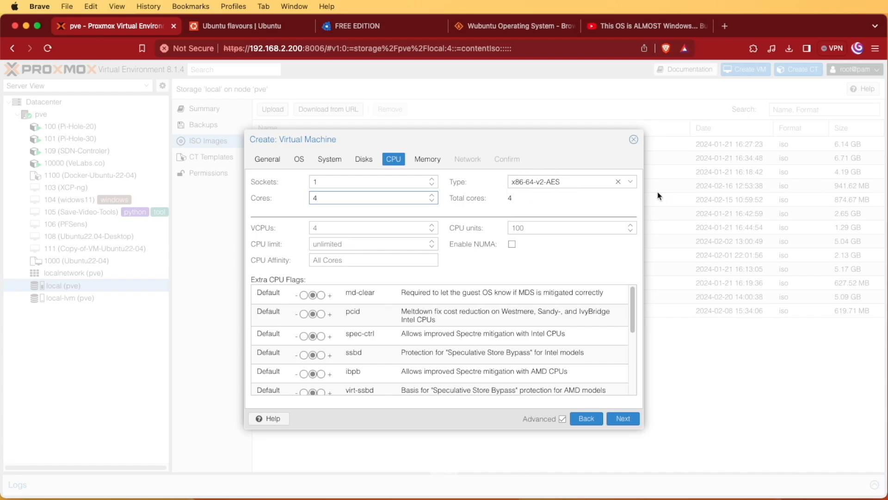
# Set the CPU type to host.
pyautogui.click(631, 183)
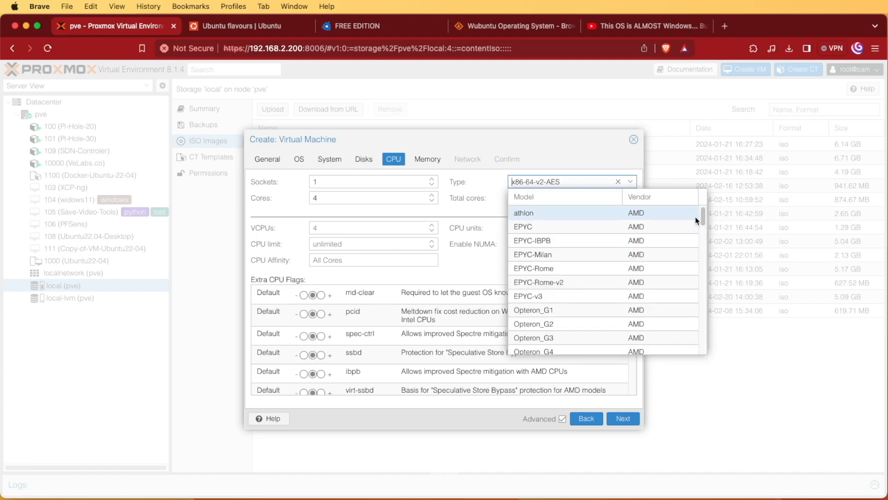
pyautogui.moveTo(704, 217); pyautogui.dragTo(702, 355)
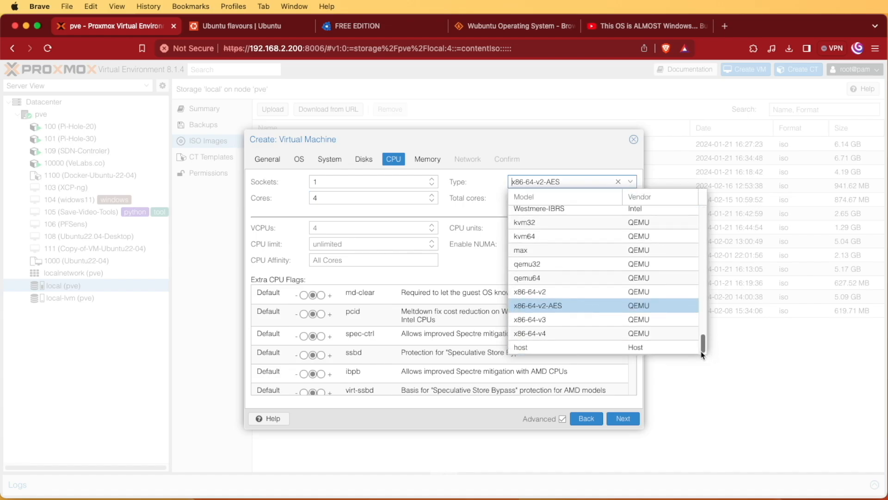
pyautogui.click(551, 348)
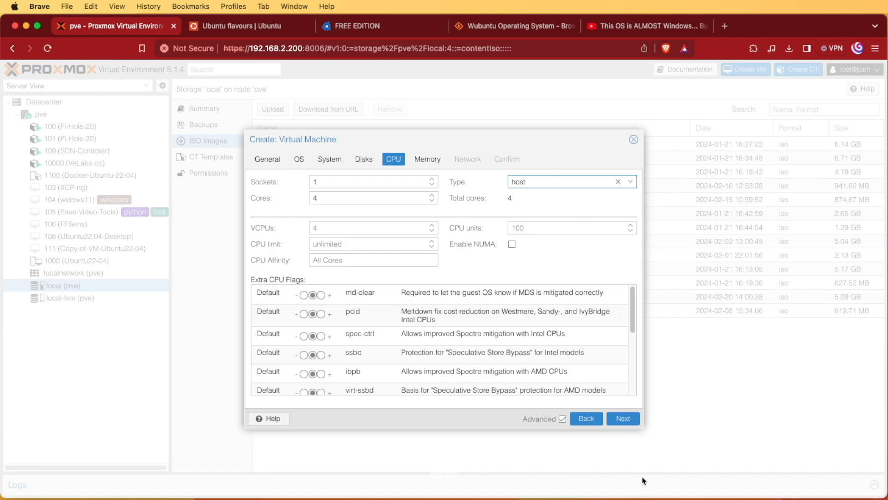
pyautogui.click(623, 419)
# Set the VM's memory to 4096 MiB.
pyautogui.moveTo(377, 182); pyautogui.dragTo(338, 182)
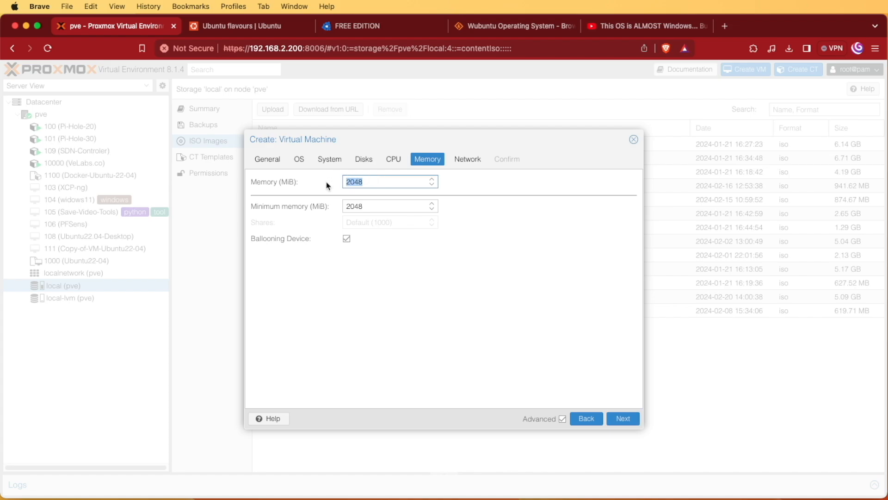
pyautogui.write('4')
pyautogui.write('6')
pyautogui.click(631, 419)
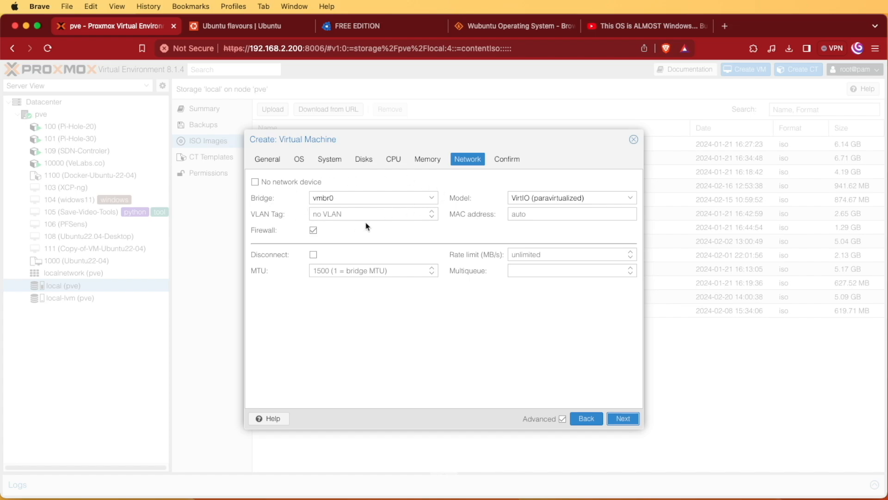
# Use the vmbr2 network bridge and review the confirmation summary.
pyautogui.click(431, 198)
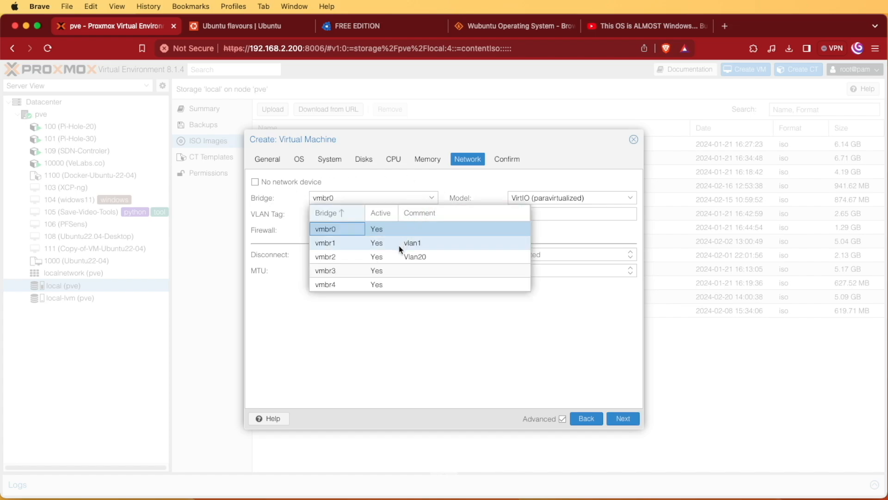
pyautogui.click(402, 254)
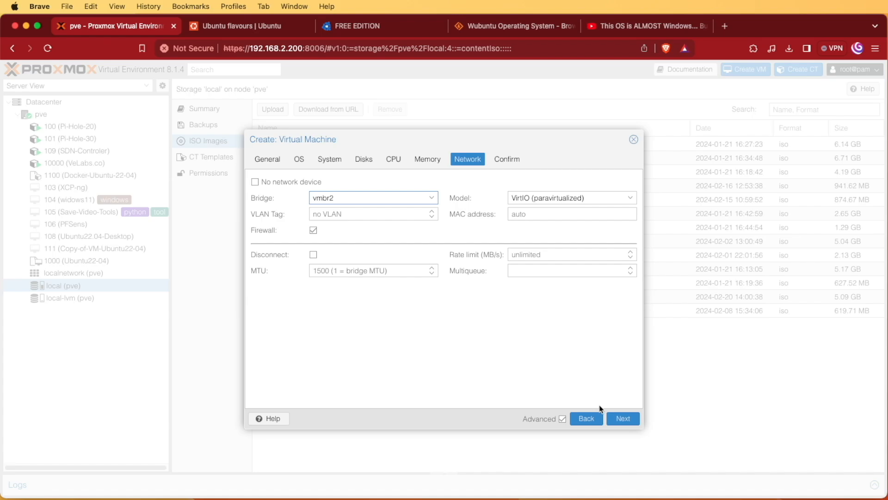
pyautogui.click(617, 418)
pyautogui.scroll(-1, 427, 367)
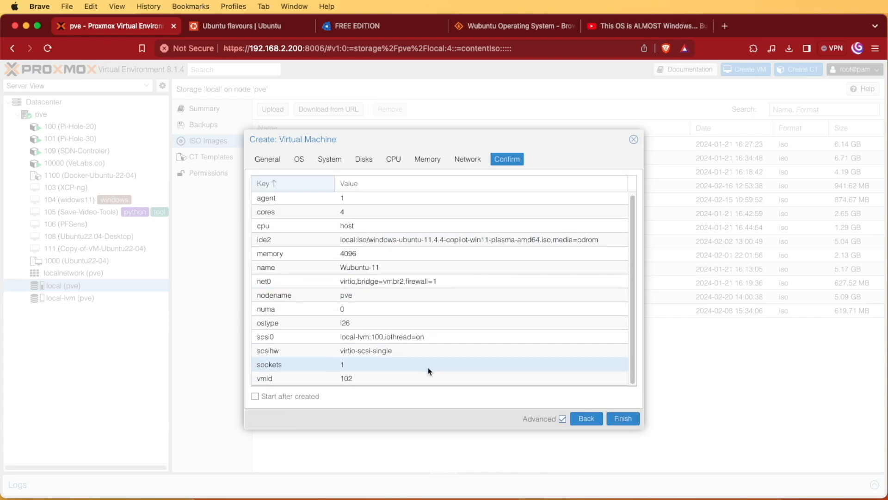
# Create and start VM 102 Wubuntu-11, then show its console fullscreen.
pyautogui.click(620, 421)
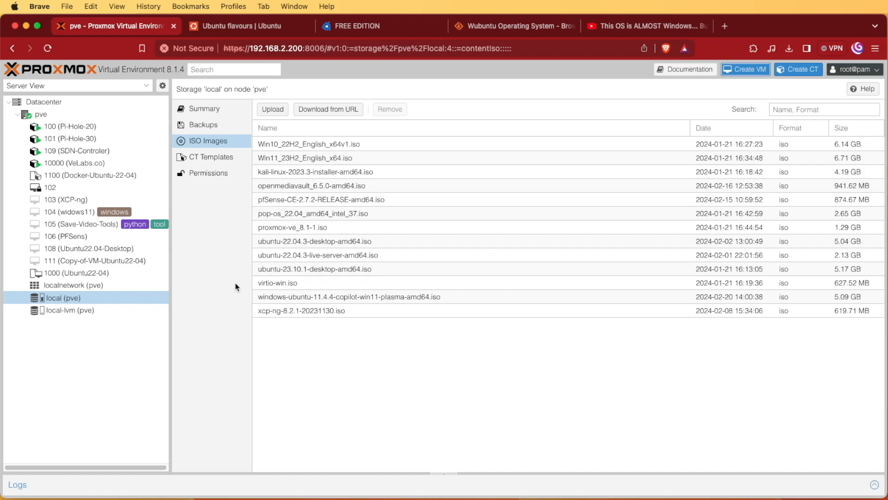
pyautogui.click(98, 190)
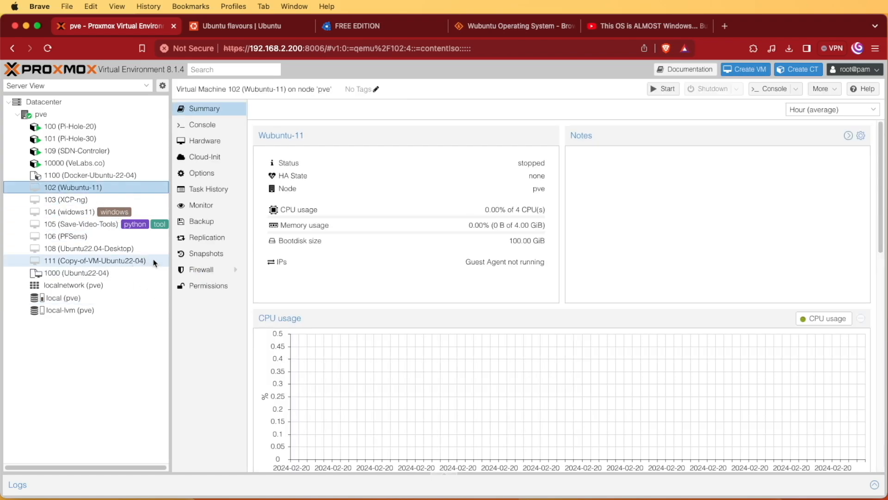
pyautogui.click(664, 94)
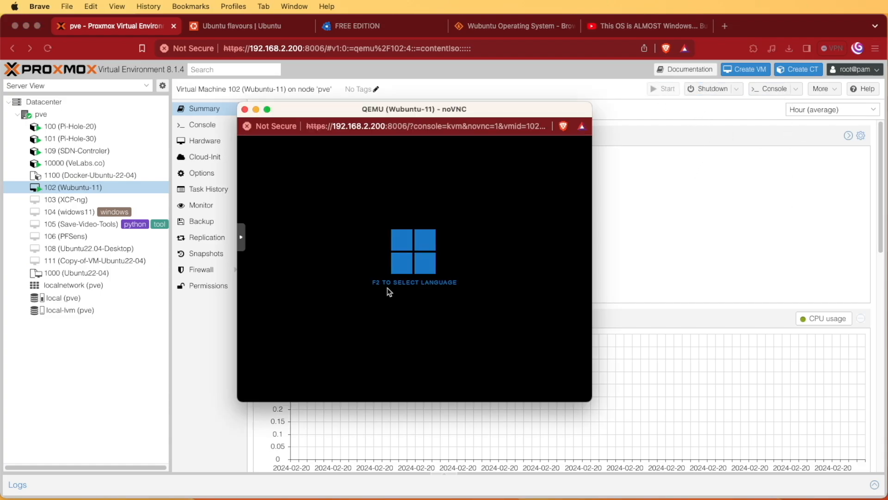
pyautogui.click(242, 236)
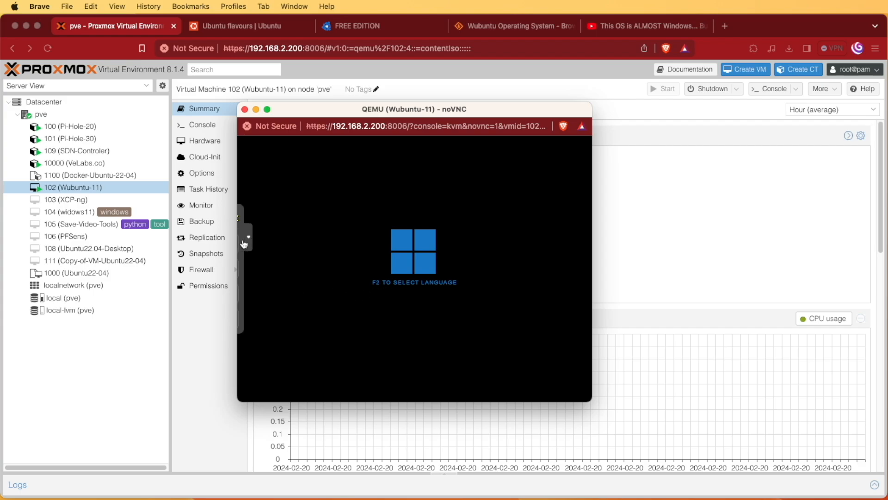
pyautogui.click(253, 268)
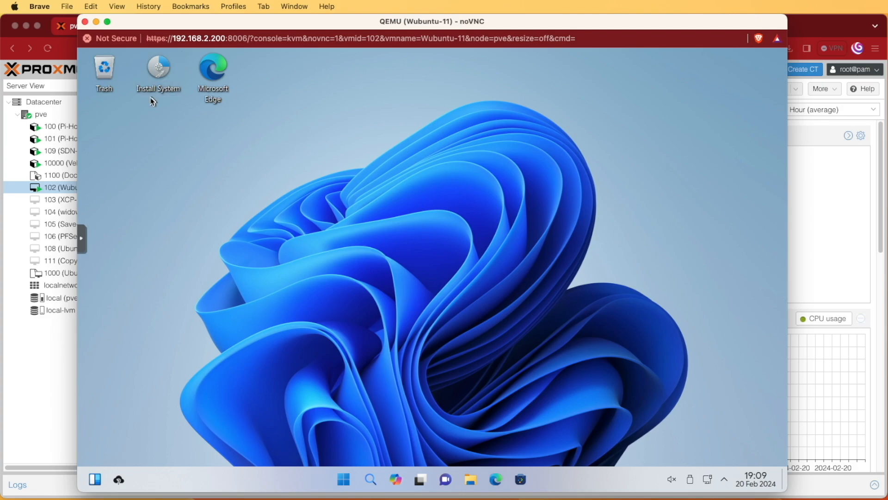
# Launch Install System, accept the Welcome, Location and Keyboard defaults, and choose Erase disk.
pyautogui.doubleClick(159, 70)
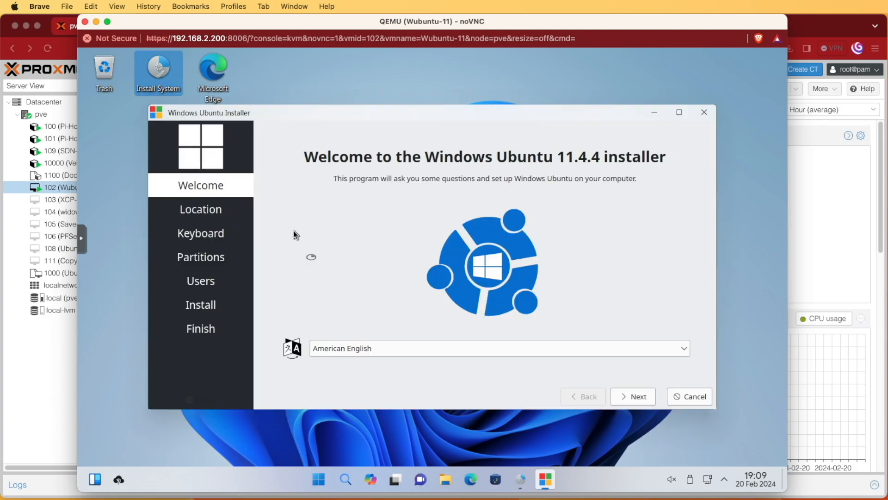
pyautogui.click(638, 397)
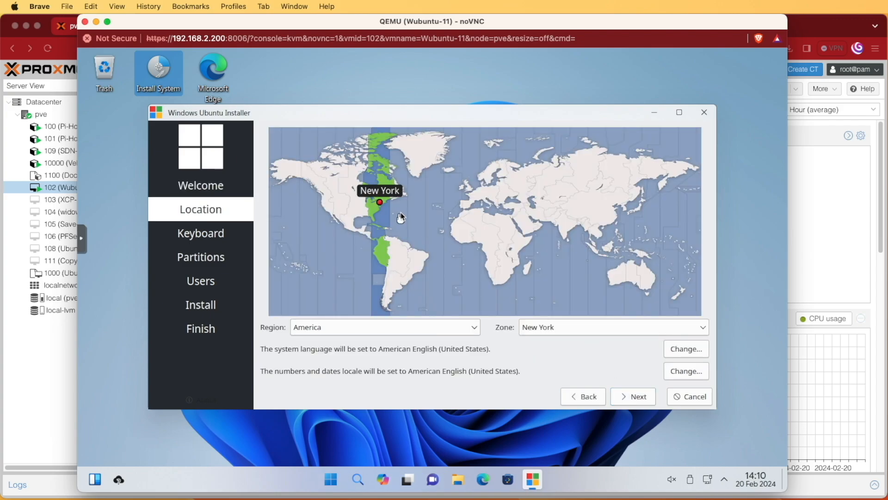
pyautogui.click(641, 400)
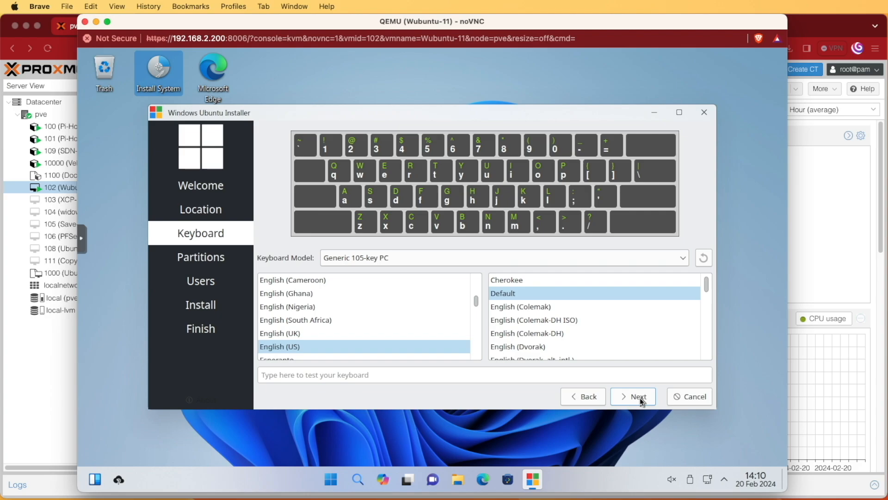
pyautogui.click(640, 398)
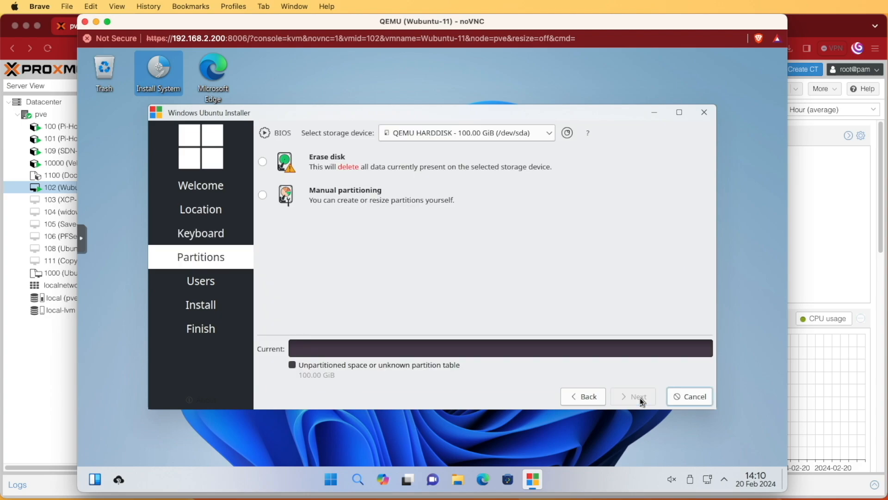
pyautogui.click(263, 162)
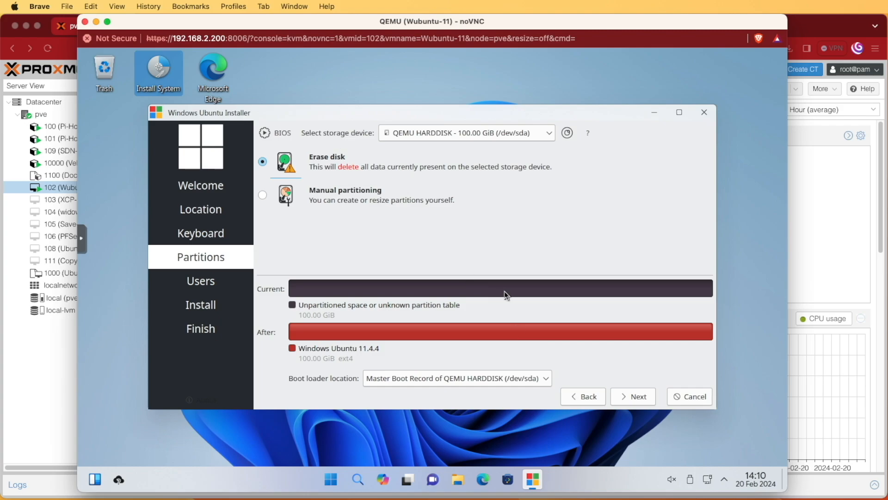
# Enter the user's name and set the computer name to wubuntu-11.
pyautogui.click(633, 398)
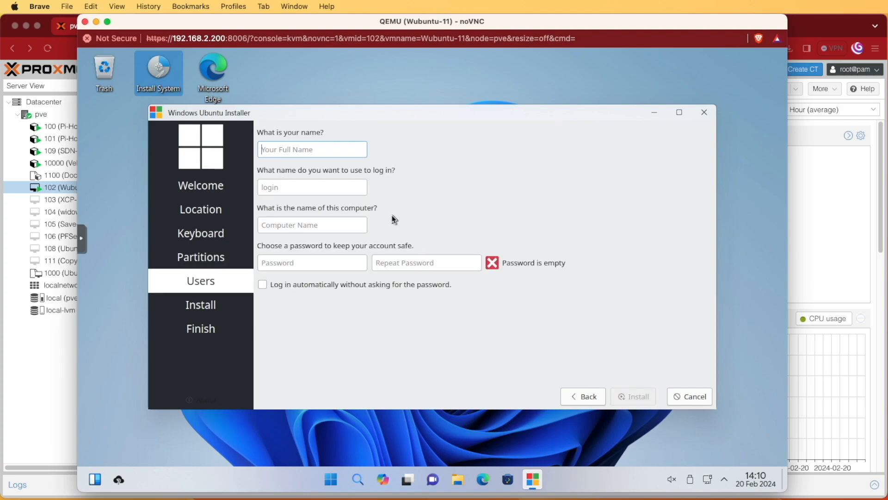
pyautogui.write('ve')
pyautogui.press('Tab')
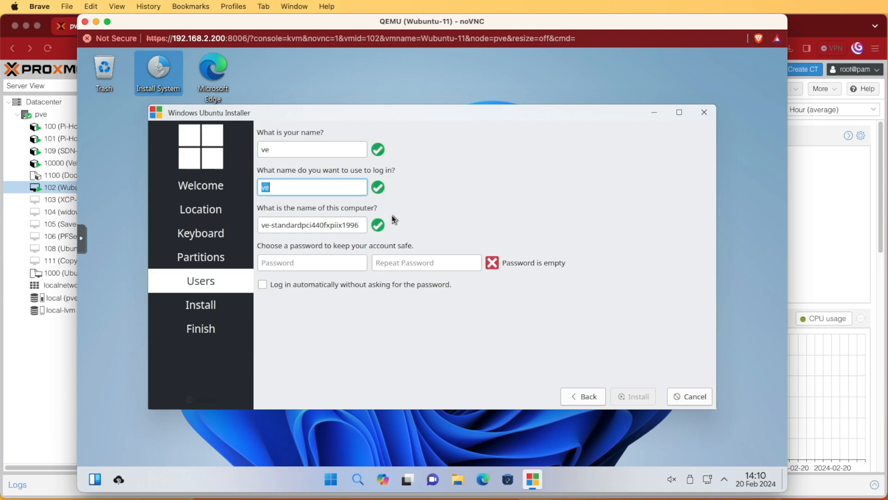
pyautogui.press('Tab')
pyautogui.write('wubuntu-11')
pyautogui.press('Tab')
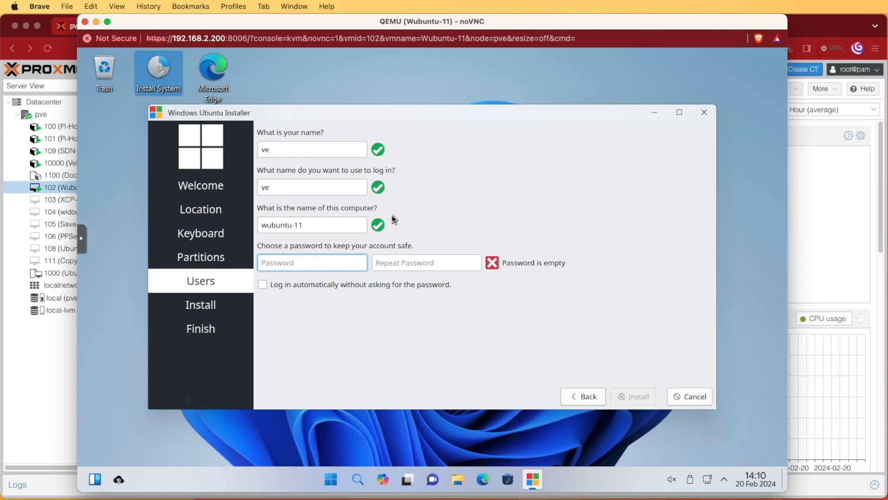
# Set and confirm the account password, then start the installation.
pyautogui.write('******')
pyautogui.press('Tab')
pyautogui.write('******')
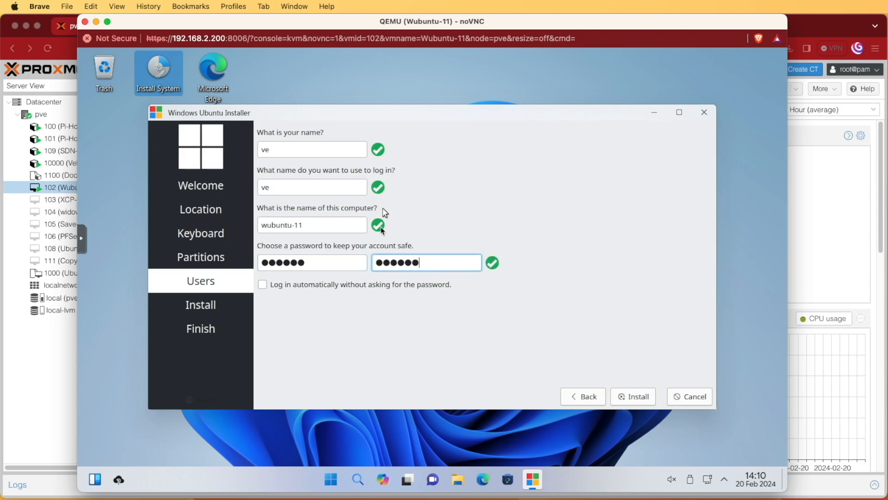
pyautogui.click(637, 399)
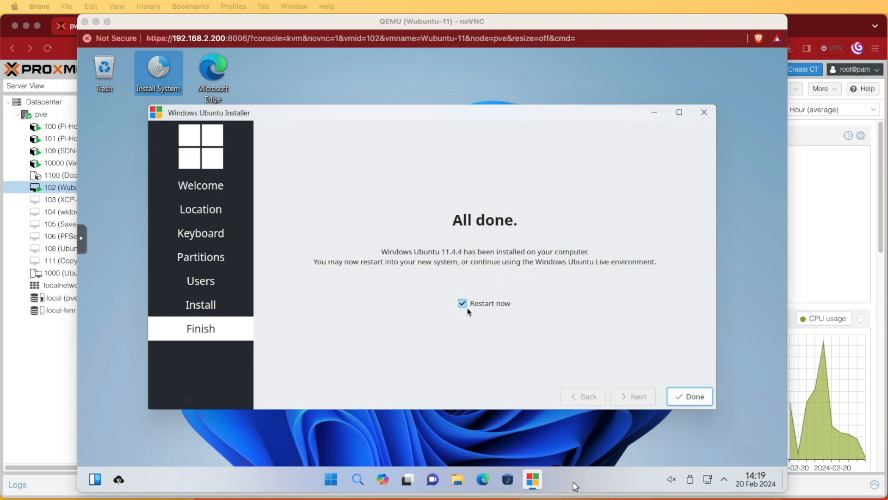
# Restart into the installed Wubuntu and log in with the account password.
pyautogui.click(701, 397)
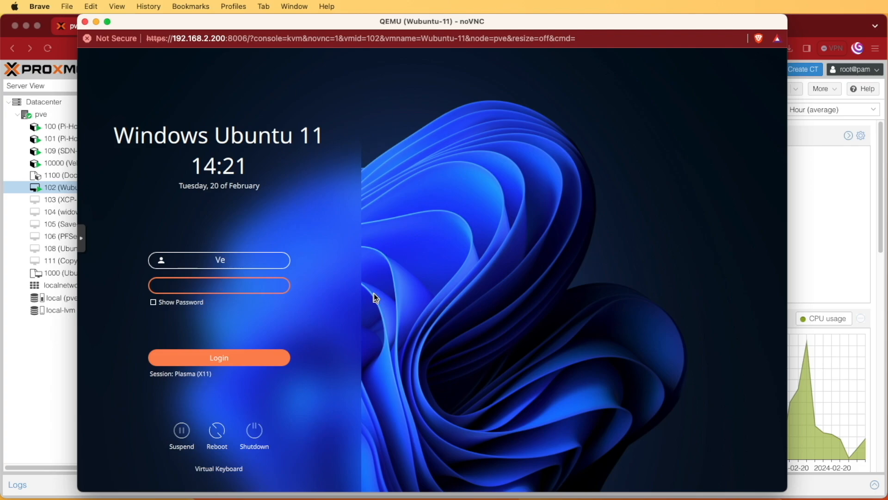
pyautogui.write('•••e')
pyautogui.write('•2')
pyautogui.press('Return')
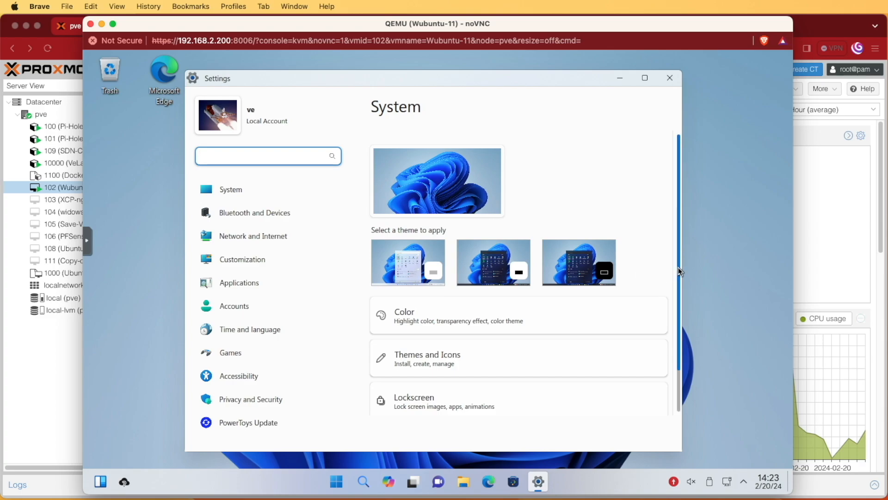
# Close the Settings window and dismiss the widgets panel.
pyautogui.scroll(-2, 679, 273)
pyautogui.scroll(2, 673, 266)
pyautogui.click(670, 78)
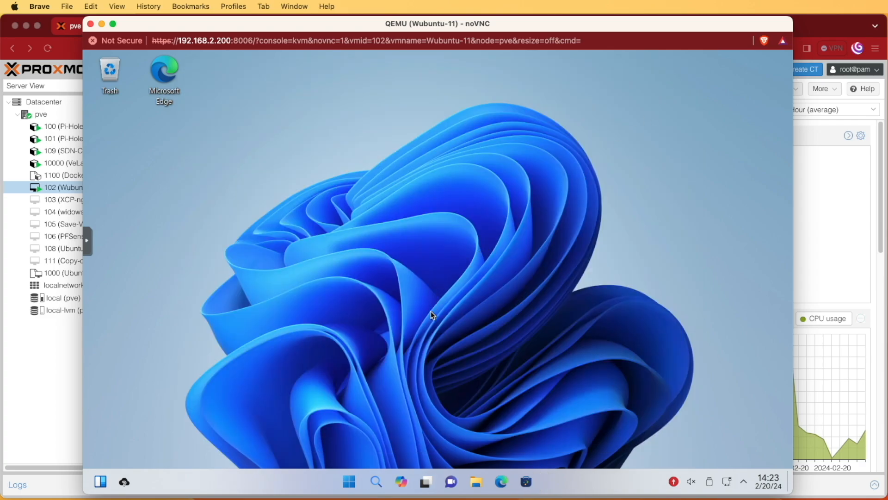
pyautogui.click(104, 485)
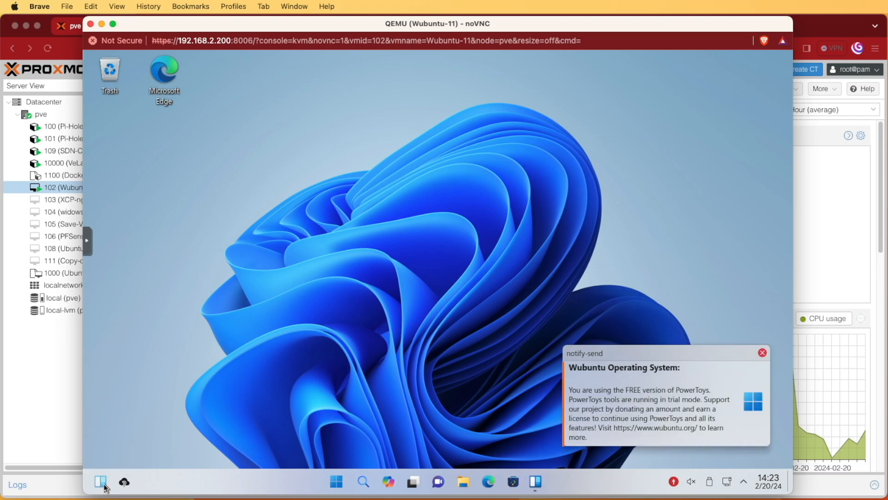
pyautogui.click(761, 354)
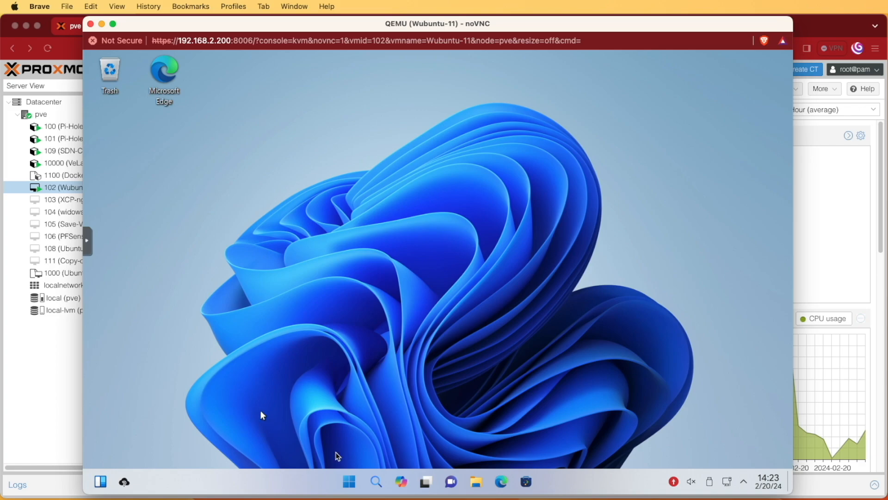
# Show the Start menu's All apps list scrolled down to the K section.
pyautogui.click(351, 485)
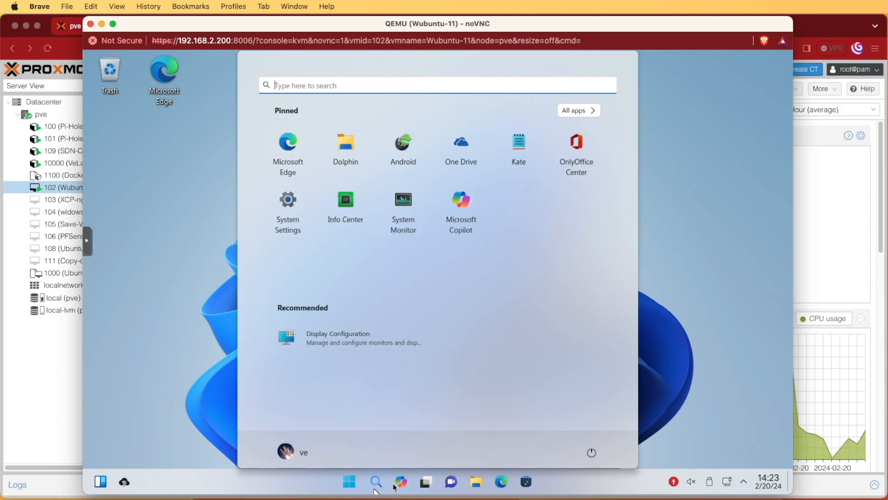
pyautogui.click(573, 115)
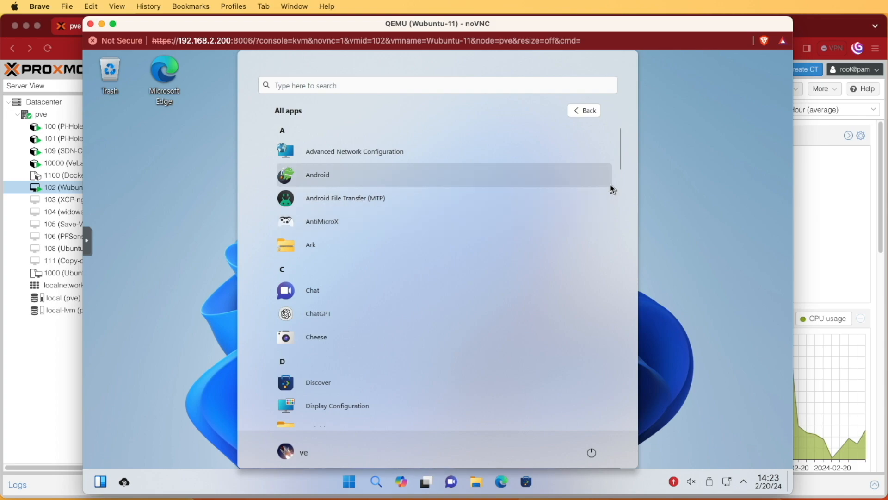
pyautogui.moveTo(620, 163); pyautogui.dragTo(616, 246)
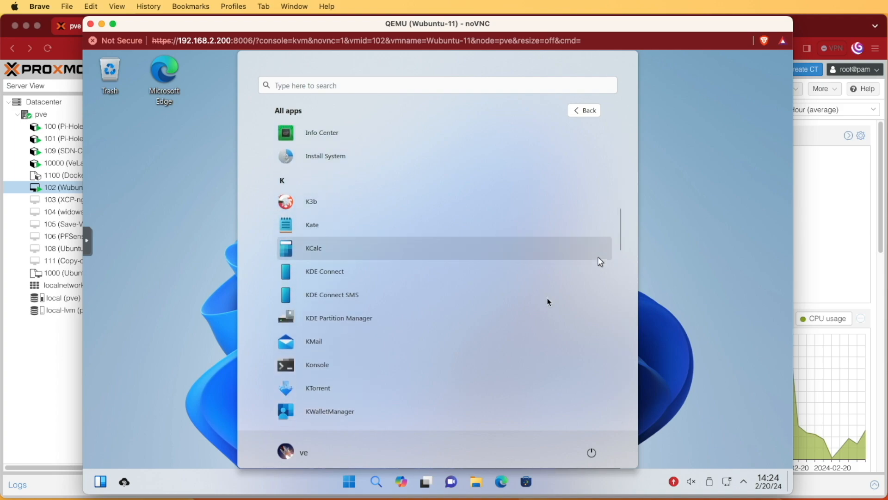
# Launch Konsole and refresh package lists with 'apt update' and 'sudo apt update'.
pyautogui.click(323, 368)
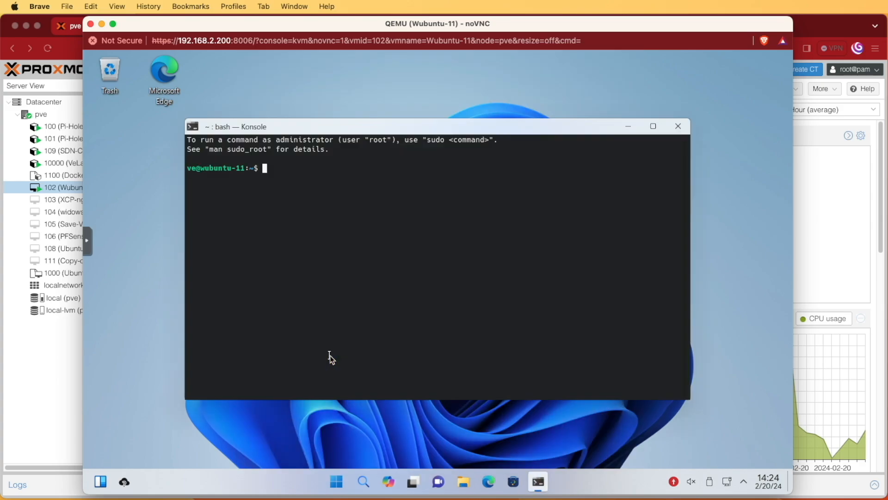
pyautogui.write('apt')
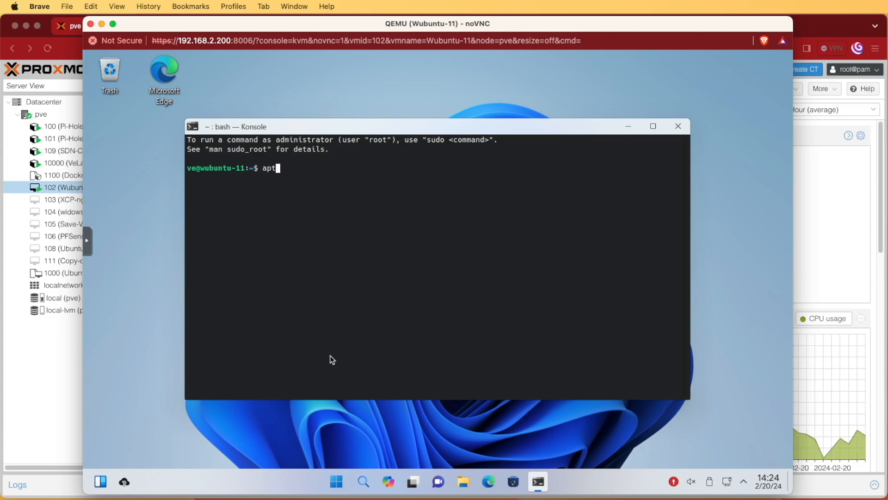
pyautogui.write(' update')
pyautogui.press('Return')
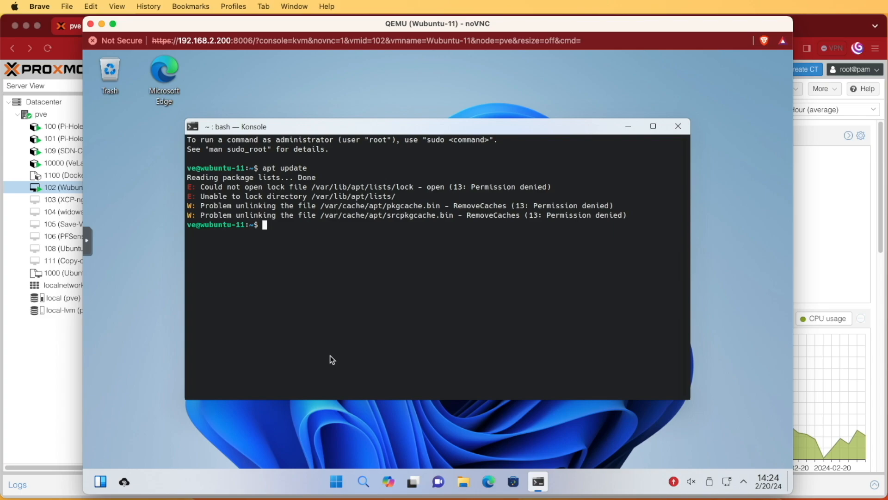
pyautogui.write('sudo apt update')
pyautogui.press('Return')
pyautogui.press('Return')
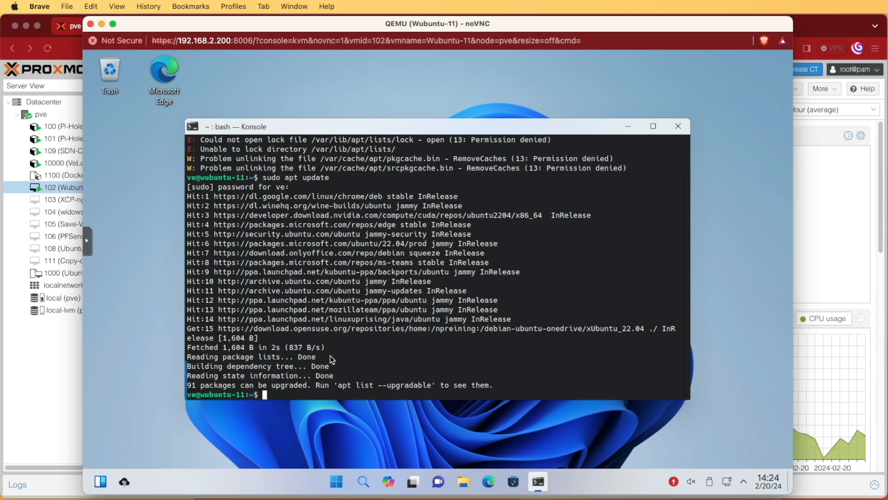
# Upgrade all packages with 'sudo apt upgrade -y'.
pyautogui.write('sudo apt upgrade -y')
pyautogui.press('Return')
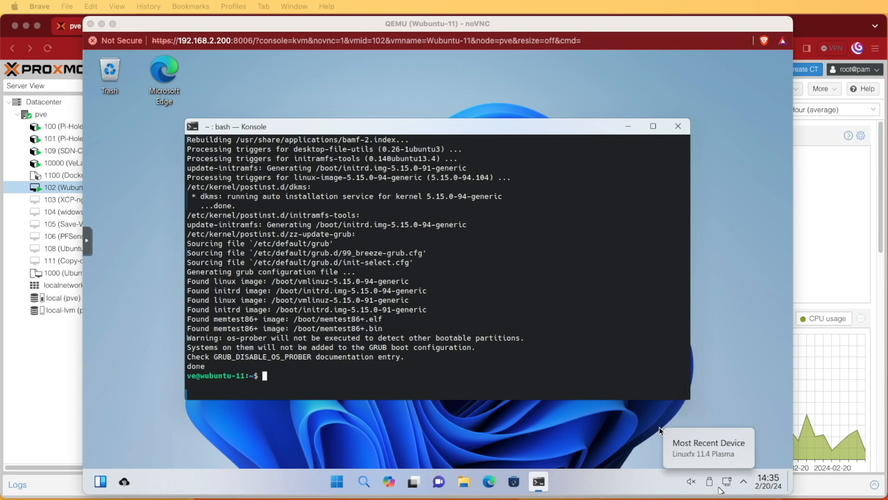
pyautogui.click(624, 367)
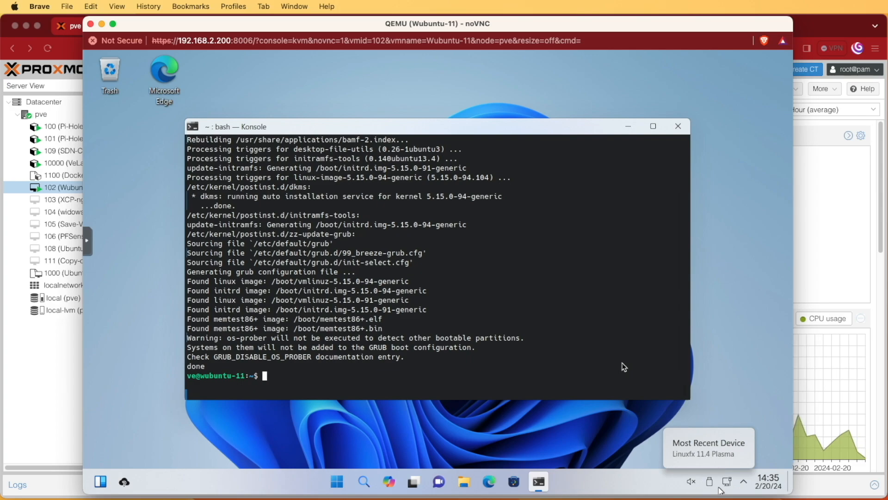
# Run 'sudo apt install qemu-guest-agent -y' in Konsole to install the guest agent package.
pyautogui.write('sudo apt install qemu-guest-agent -y')
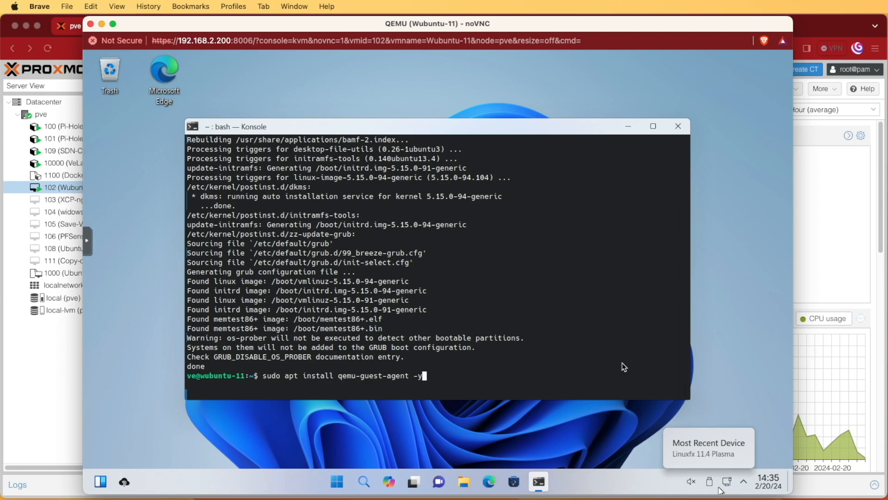
pyautogui.press('Return')
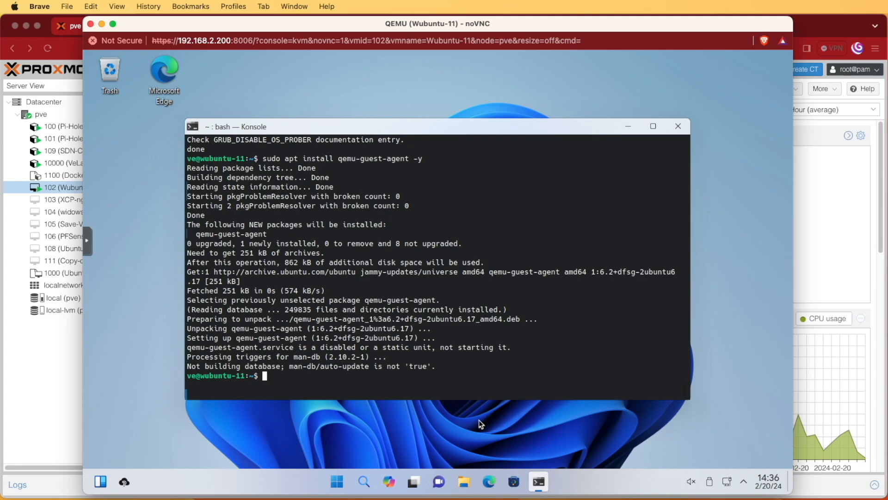
# Shut down the Wubuntu guest from its Start menu using the 'Power off' option.
pyautogui.click(341, 486)
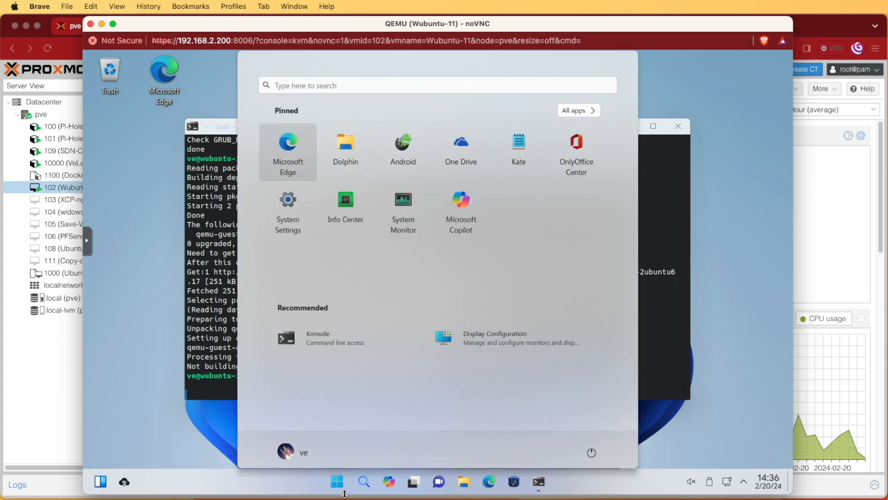
pyautogui.click(592, 455)
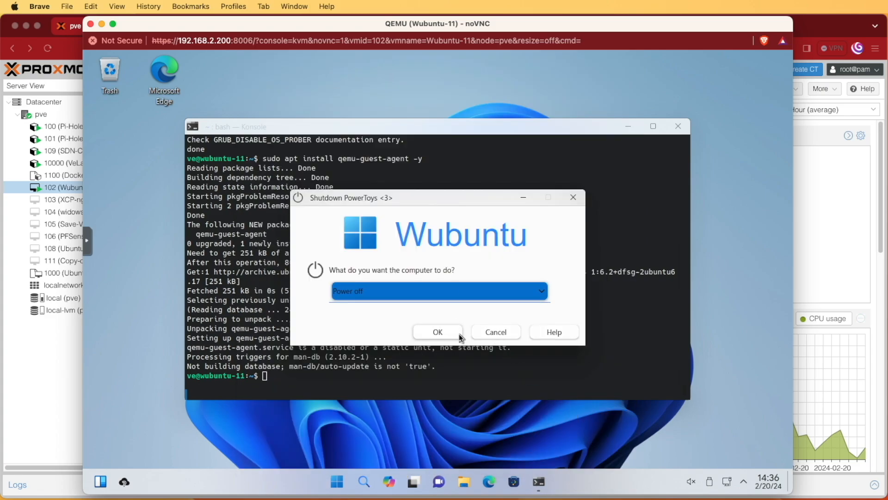
pyautogui.click(454, 330)
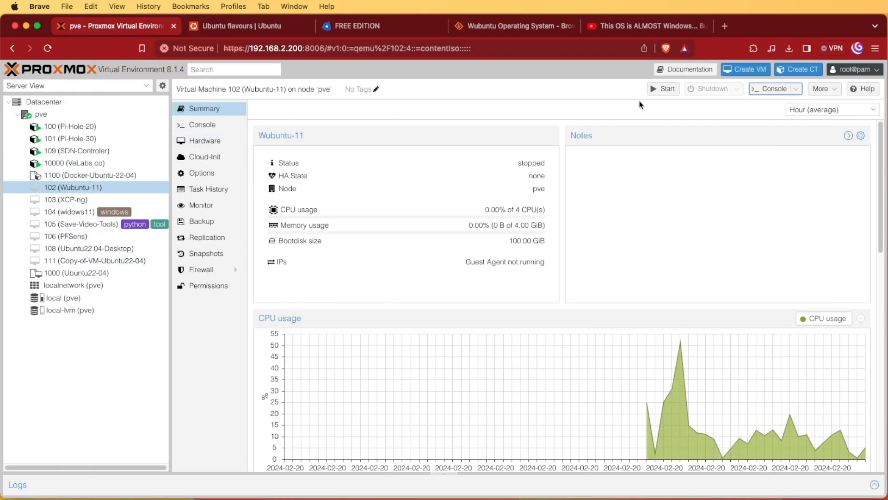
# Start VM 102, confirm the summary lists IP 192.168.2.5, then log in via the console.
pyautogui.click(667, 89)
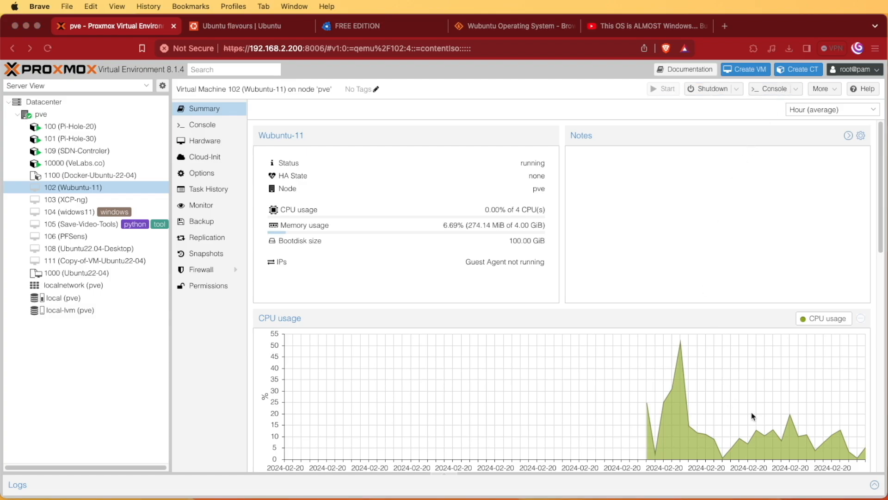
pyautogui.click(774, 89)
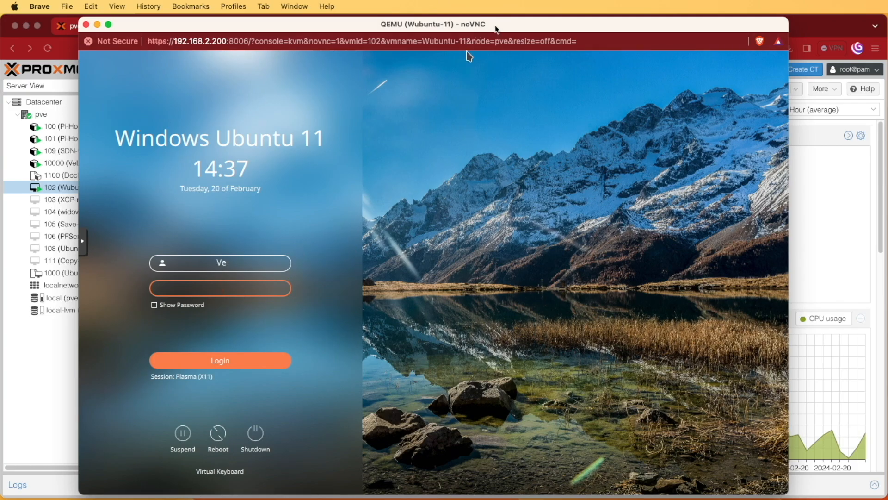
pyautogui.moveTo(496, 29); pyautogui.dragTo(494, 499)
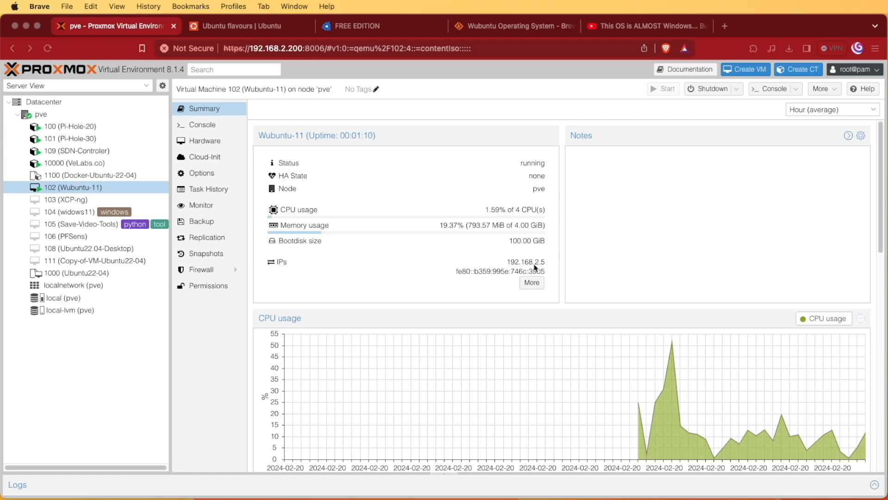
pyautogui.moveTo(532, 499); pyautogui.dragTo(536, 27)
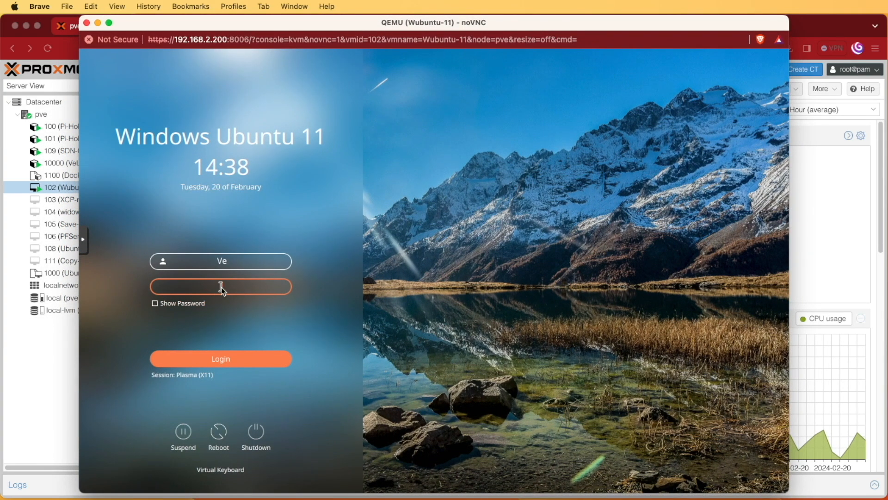
pyautogui.write('****')
pyautogui.press('Return')
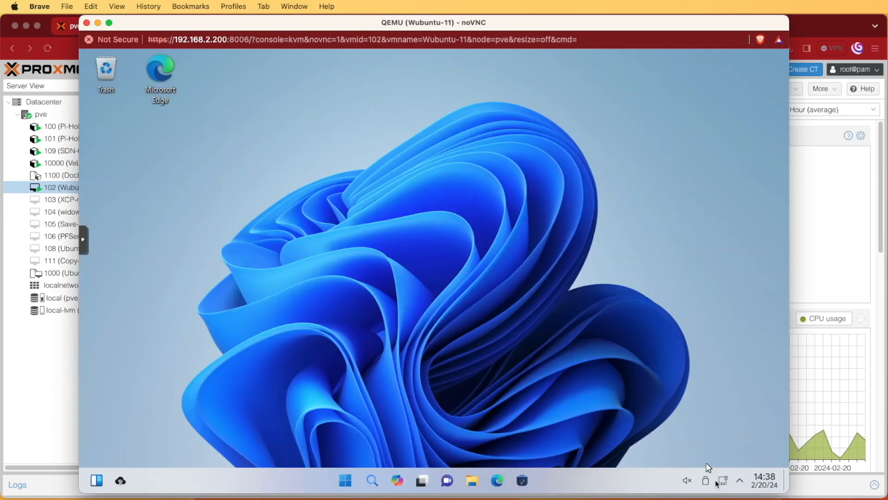
# In Discover, update the Willow Dark and Willow Light add-ons, then show All Applications.
pyautogui.click(739, 483)
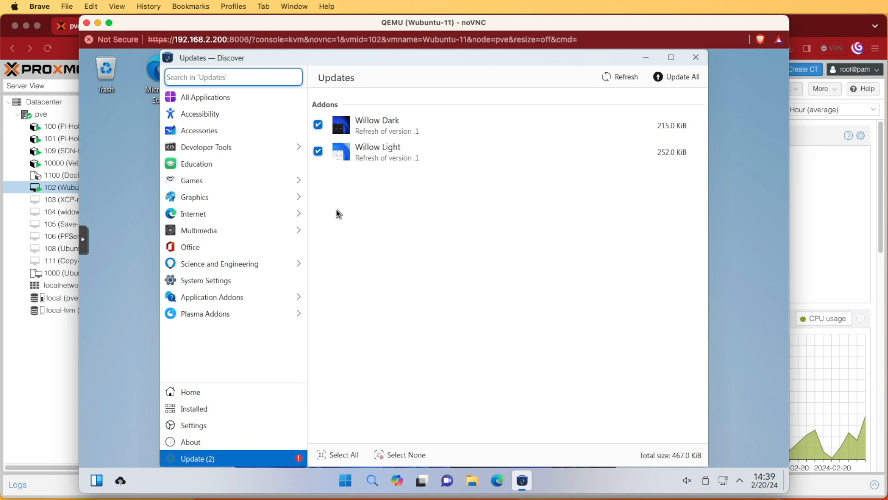
pyautogui.click(678, 77)
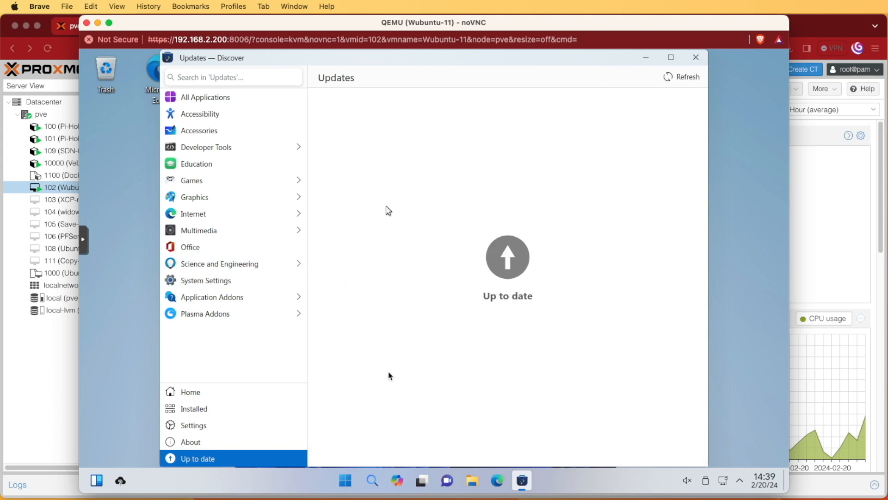
pyautogui.click(221, 99)
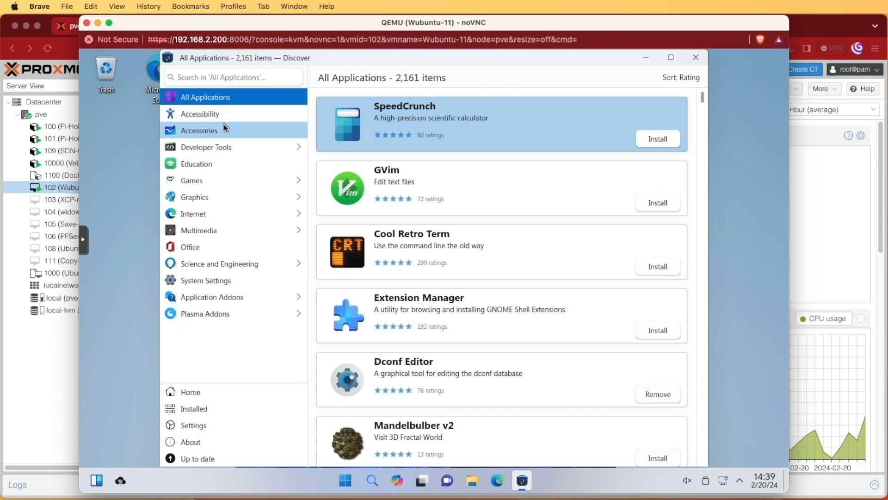
# Browse the Games category in Discover, then return to the top-level categories.
pyautogui.click(224, 180)
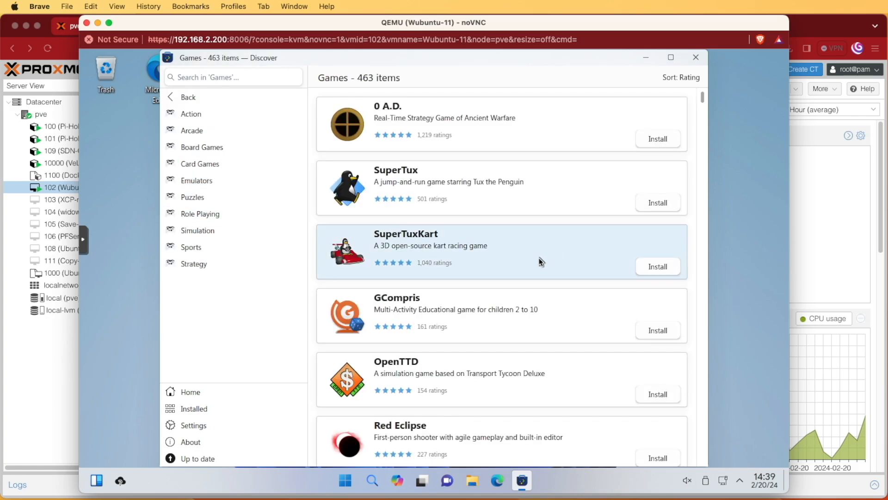
pyautogui.scroll(-2, 542, 260)
pyautogui.scroll(-15, 544, 262)
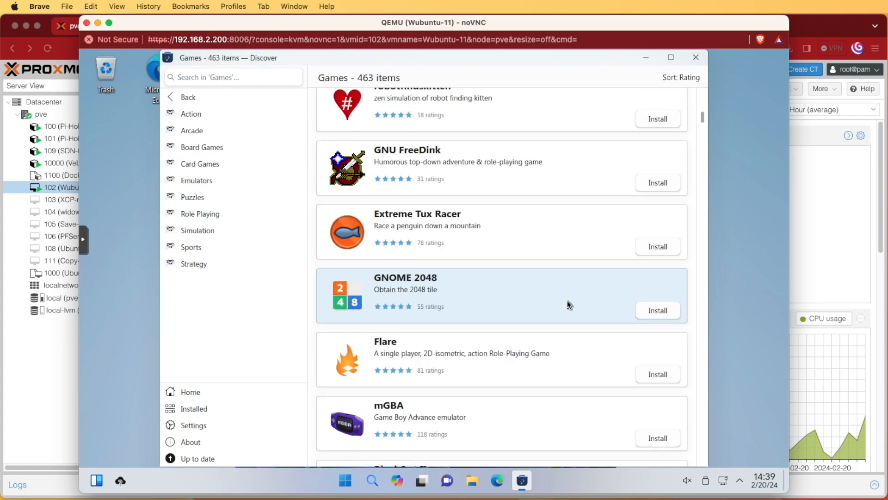
pyautogui.scroll(-2, 570, 304)
pyautogui.scroll(-9, 570, 305)
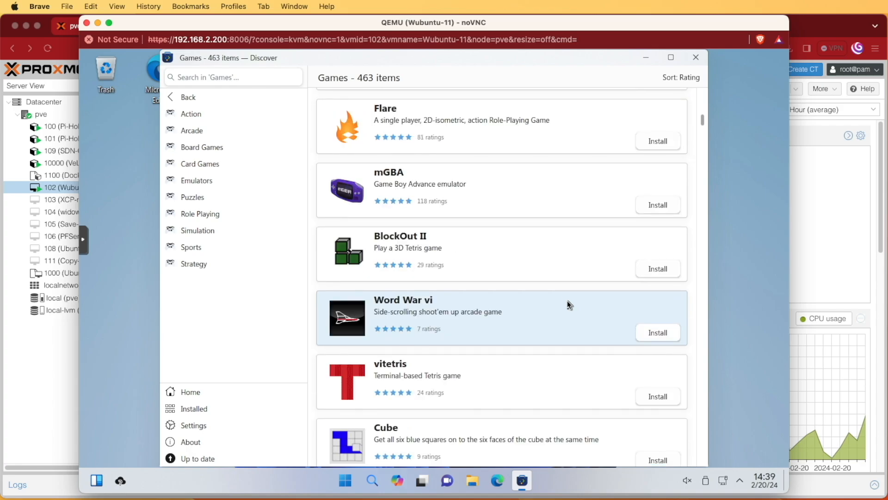
pyautogui.scroll(-9, 570, 305)
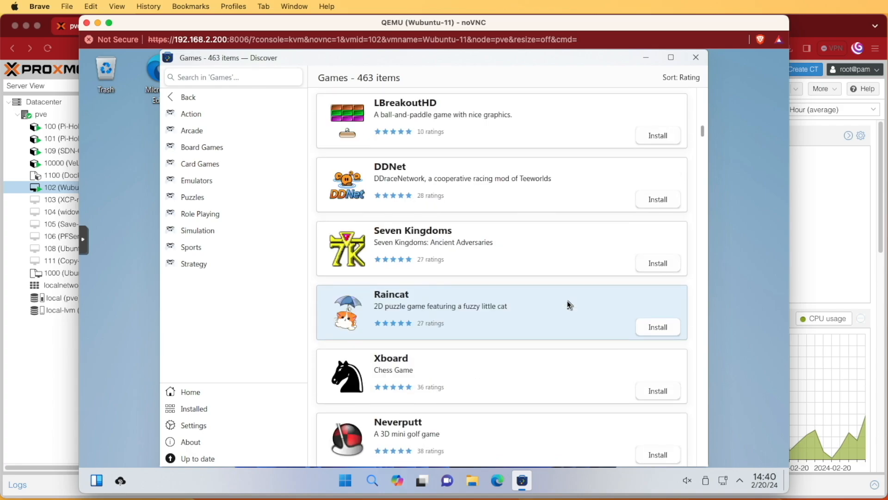
pyautogui.scroll(-5, 569, 305)
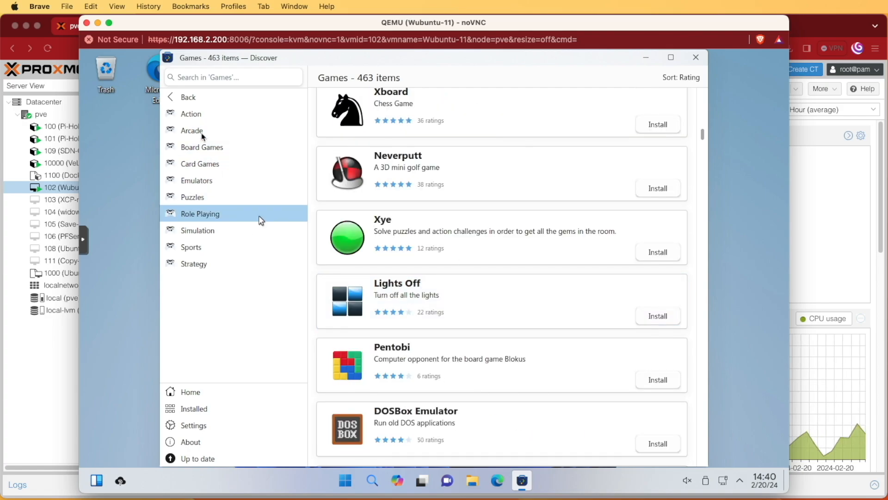
pyautogui.click(188, 96)
# Look through the apps in the Office category.
pyautogui.click(210, 248)
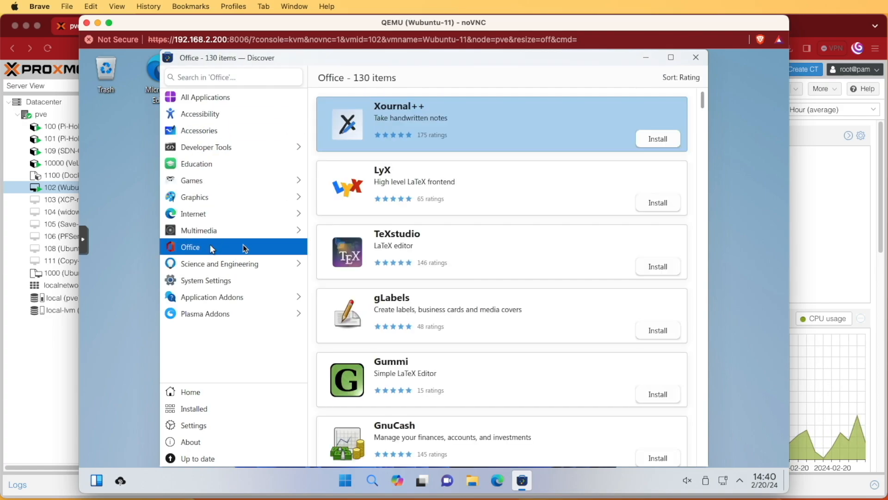
pyautogui.scroll(-3, 553, 247)
pyautogui.scroll(-3, 553, 248)
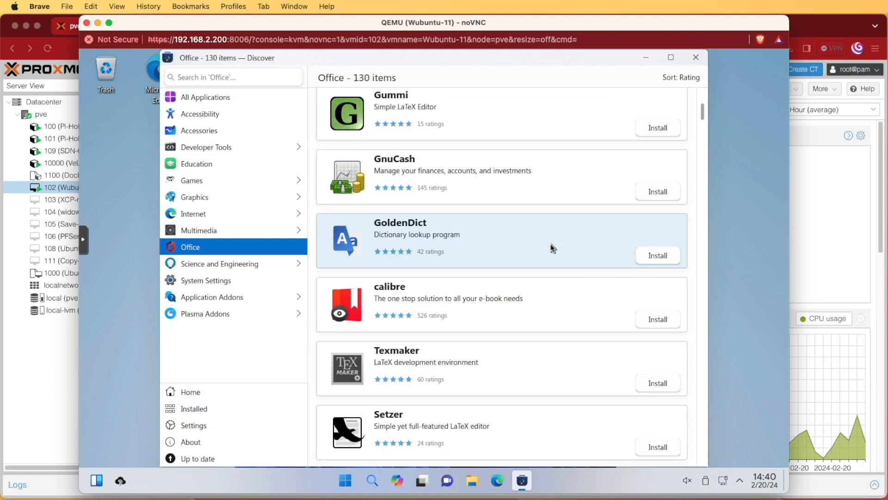
pyautogui.scroll(-2, 553, 248)
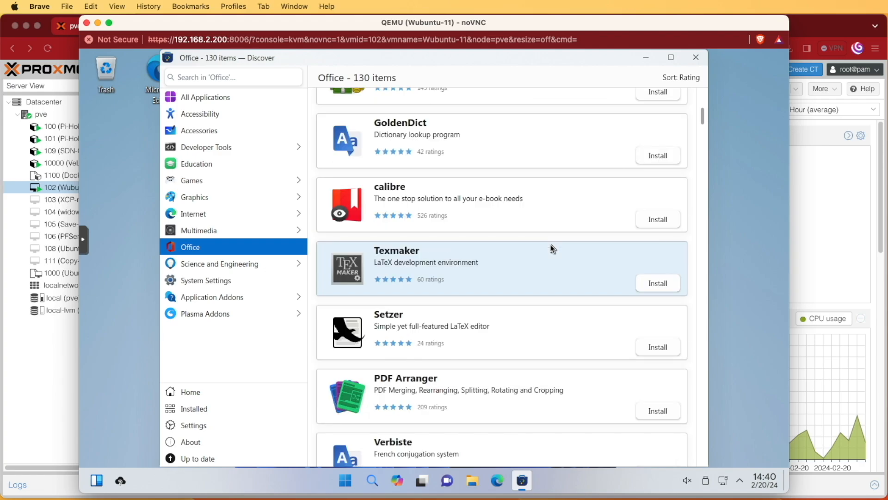
pyautogui.scroll(-3, 553, 248)
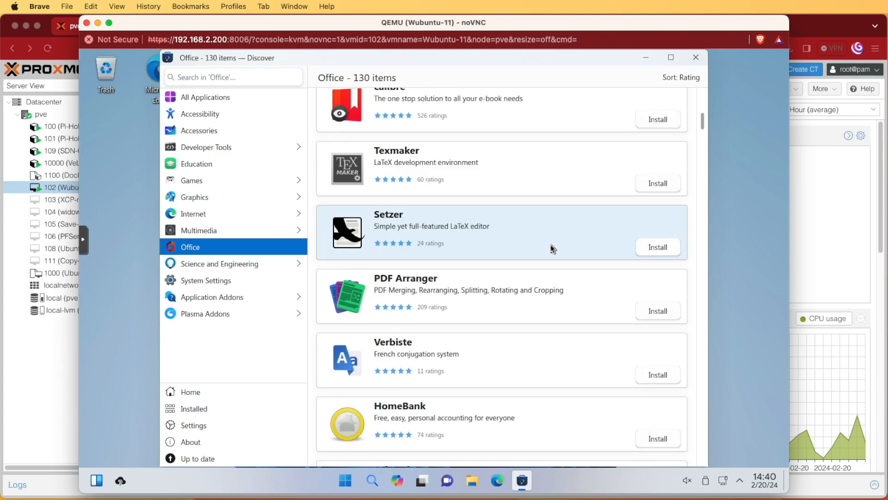
# Browse the Internet and Web Browsers categories, then close Discover.
pyautogui.click(264, 216)
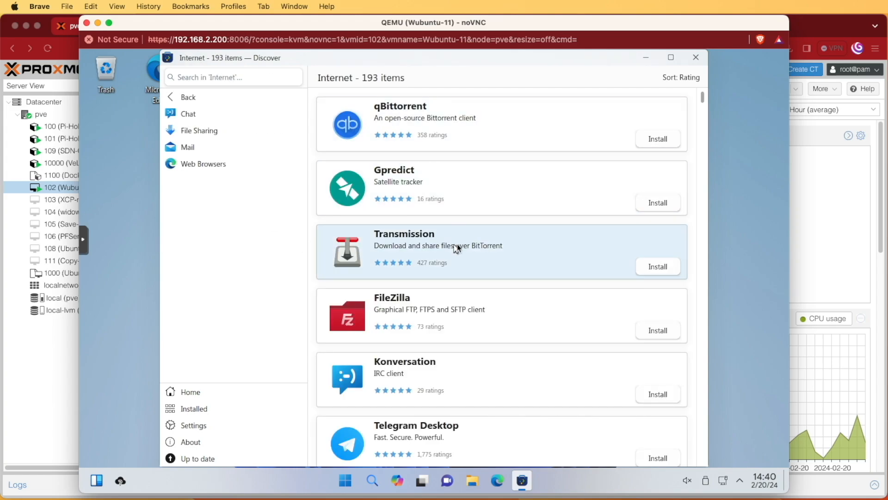
pyautogui.scroll(-1, 460, 213)
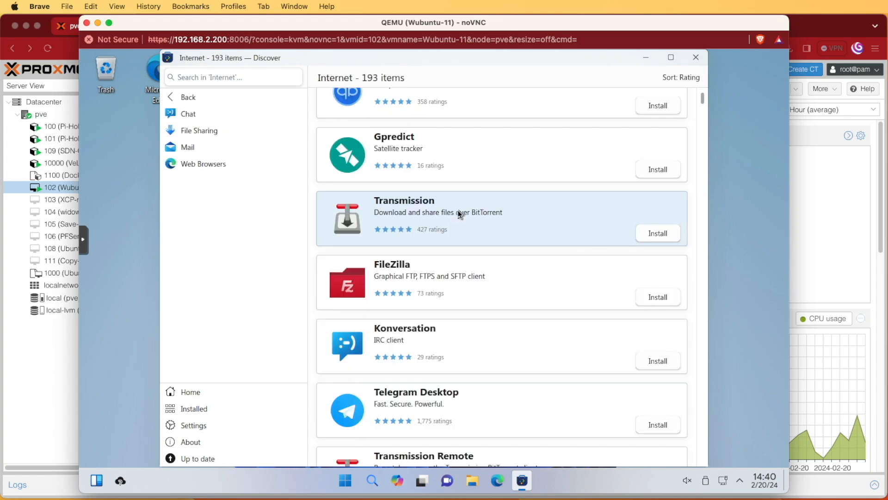
pyautogui.scroll(-4, 458, 212)
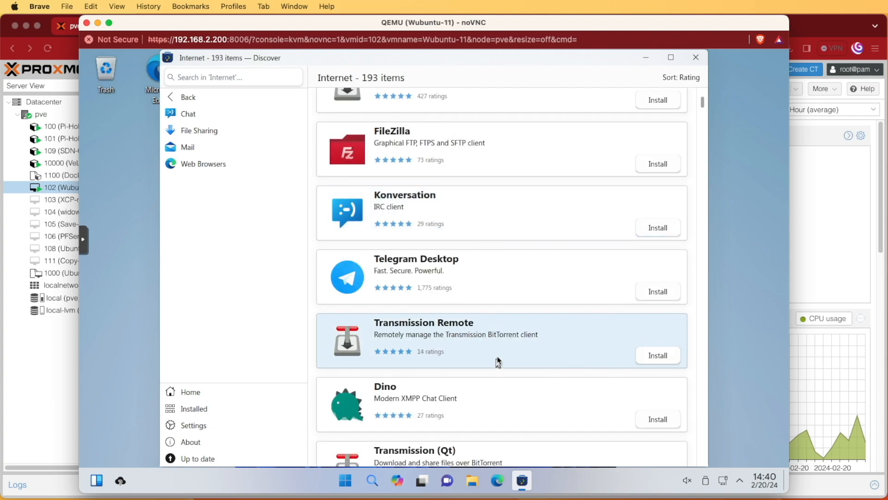
pyautogui.scroll(-20, 551, 352)
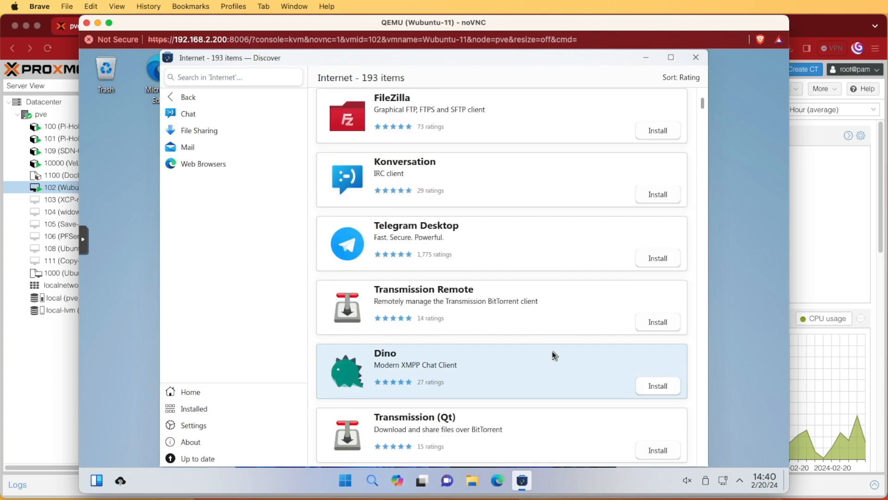
pyautogui.click(204, 164)
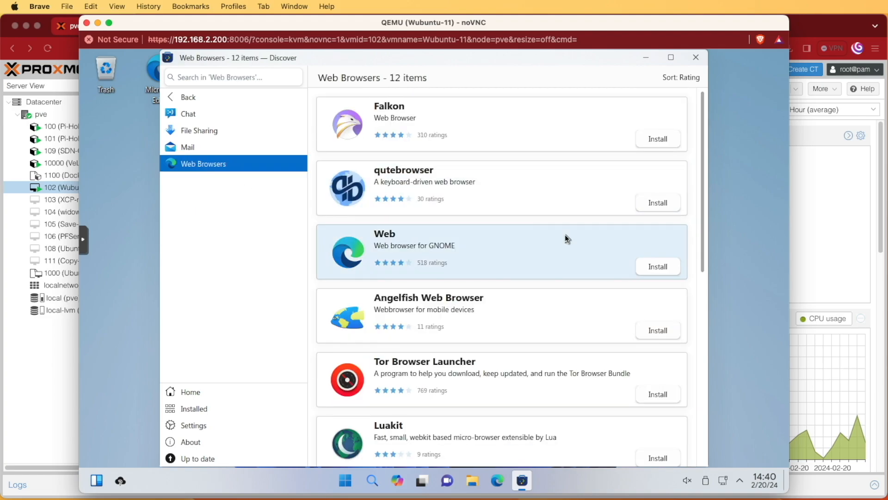
pyautogui.scroll(-6, 566, 239)
pyautogui.scroll(6, 566, 239)
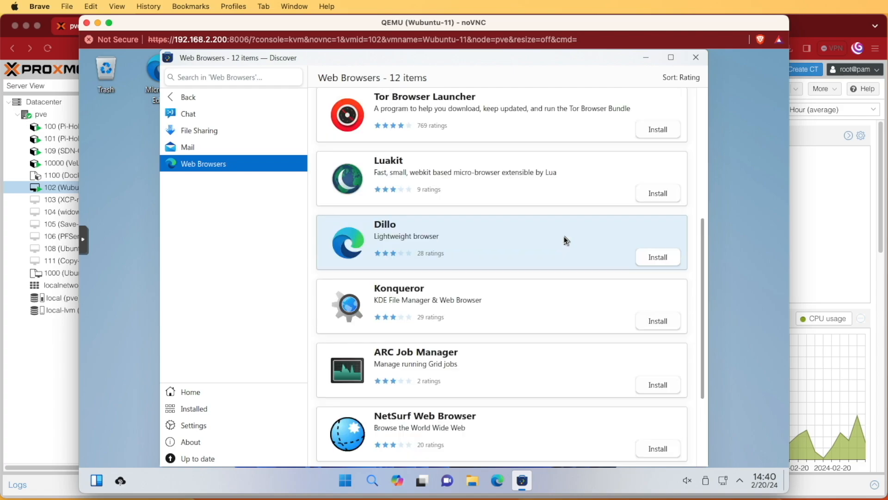
pyautogui.click(696, 57)
# Launch Microsoft Edge, accept its welcome terms, dismiss the new tab setup prompt, and close the welcome window.
pyautogui.doubleClick(166, 76)
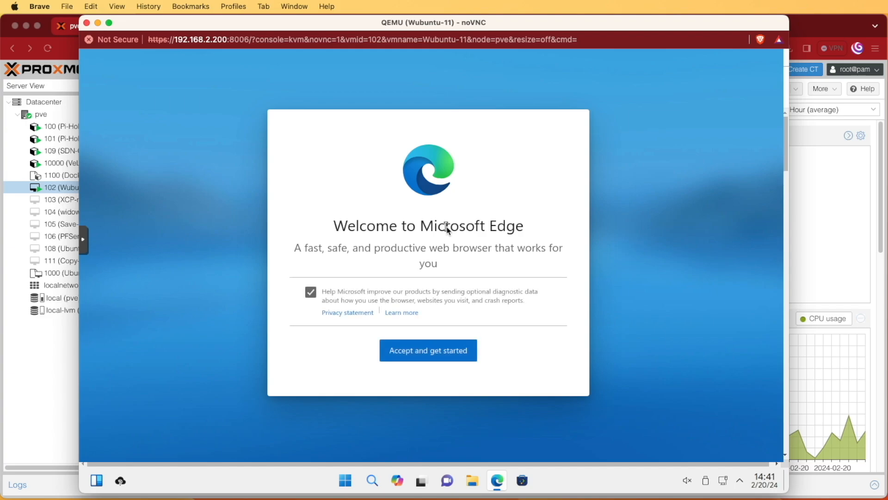
pyautogui.click(436, 352)
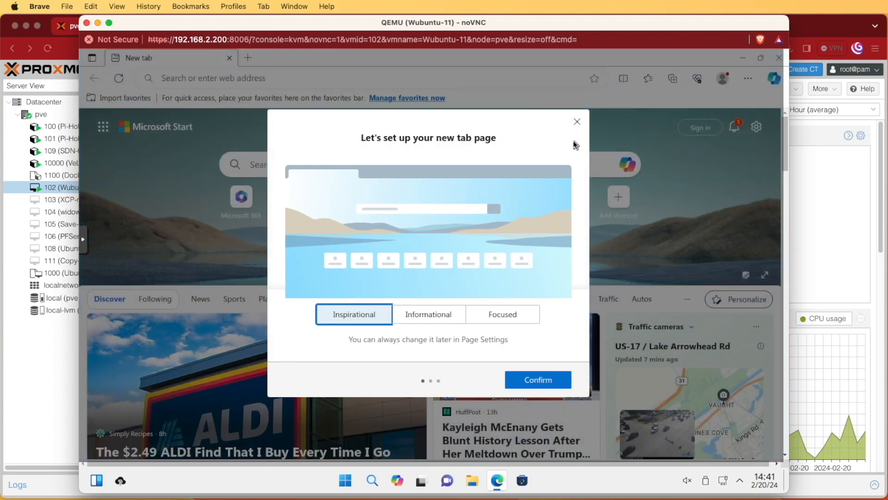
pyautogui.click(577, 122)
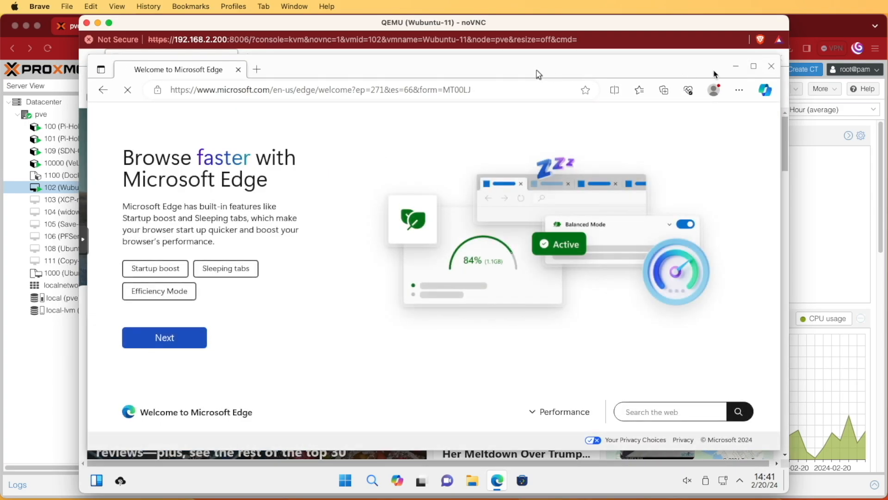
pyautogui.moveTo(689, 68); pyautogui.dragTo(667, 125)
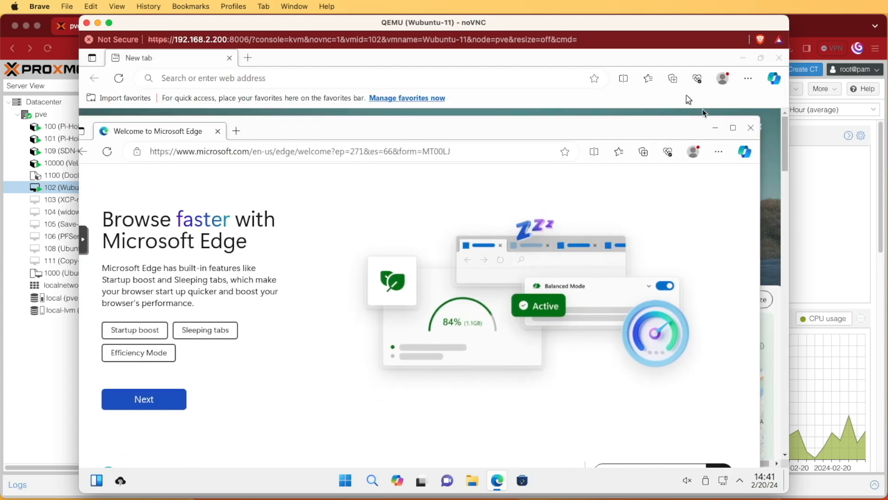
pyautogui.click(750, 129)
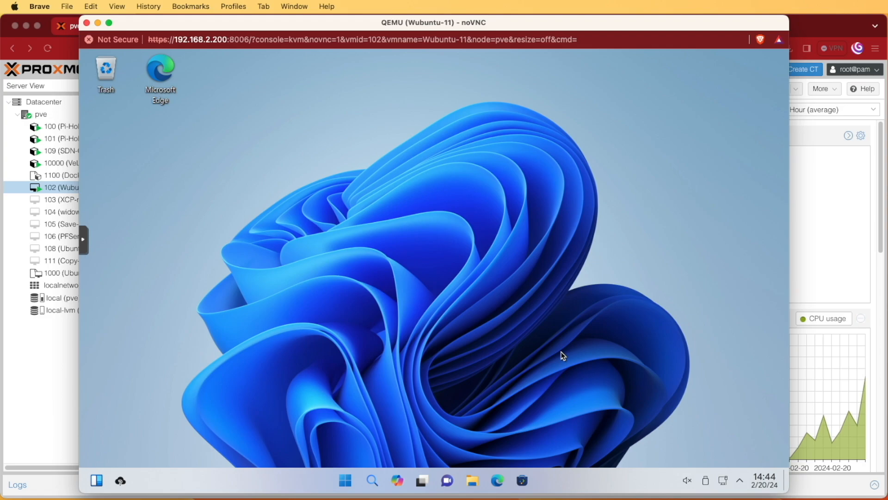
pyautogui.click(346, 480)
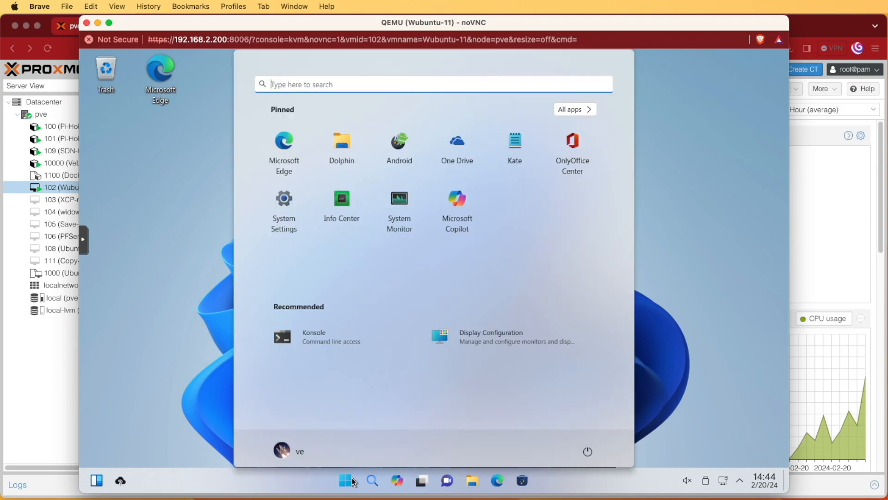
pyautogui.click(575, 109)
pyautogui.moveTo(618, 152); pyautogui.dragTo(621, 187)
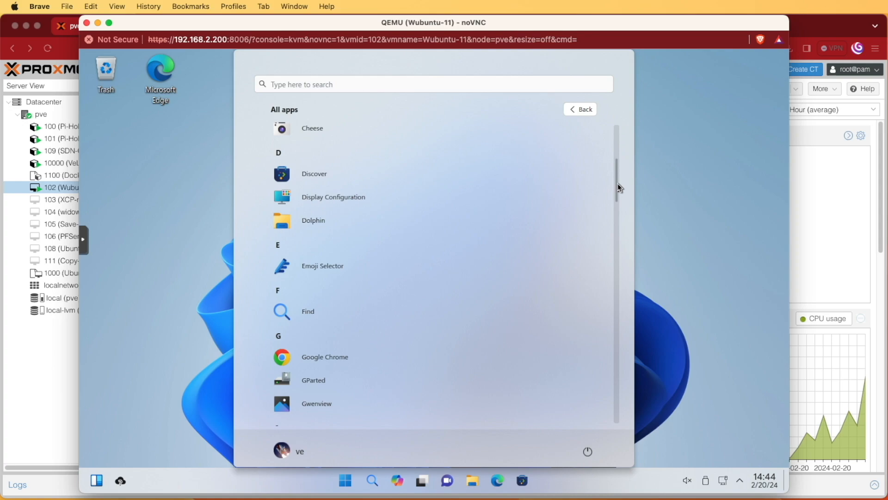
pyautogui.moveTo(617, 183); pyautogui.dragTo(619, 187)
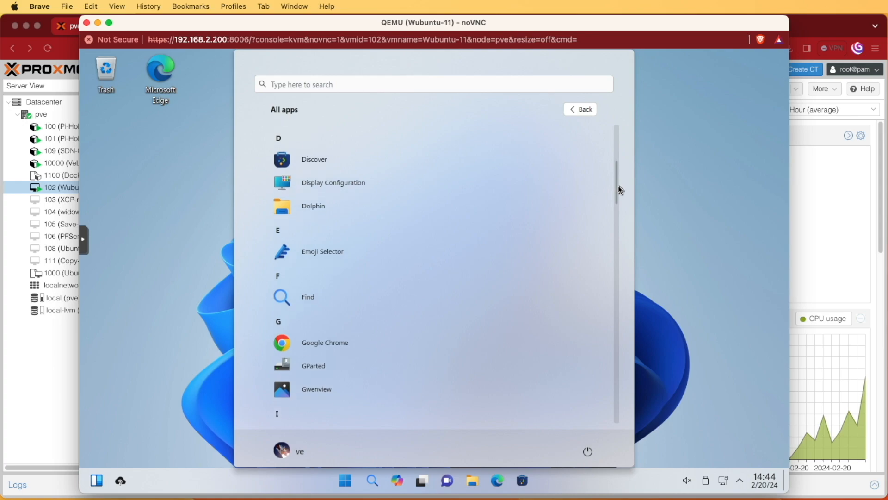
pyautogui.moveTo(619, 189); pyautogui.dragTo(626, 318)
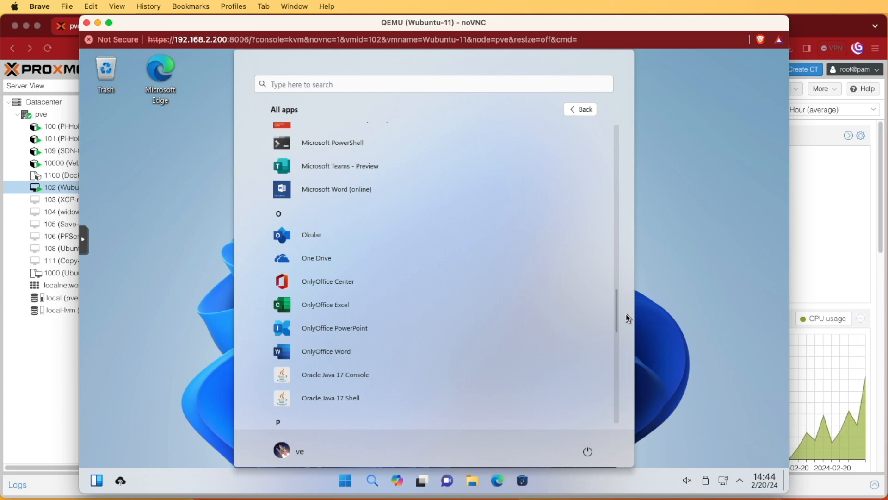
pyautogui.moveTo(629, 317); pyautogui.dragTo(630, 405)
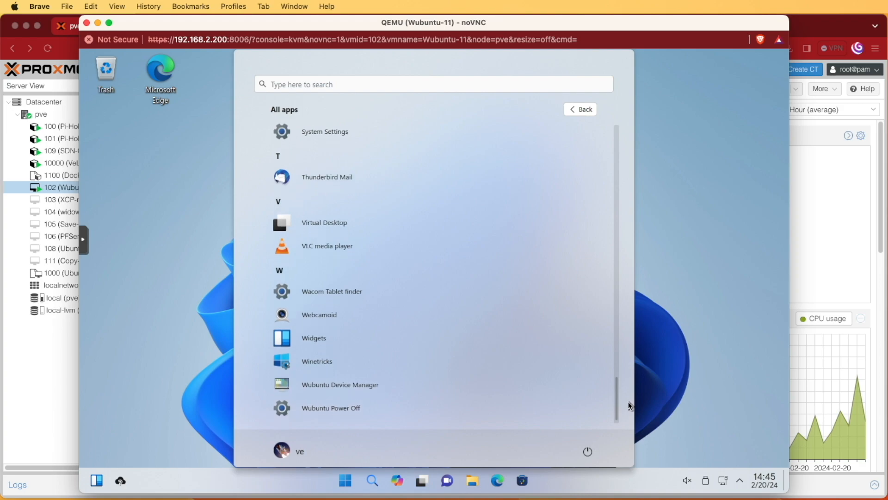
pyautogui.moveTo(629, 406); pyautogui.dragTo(630, 409)
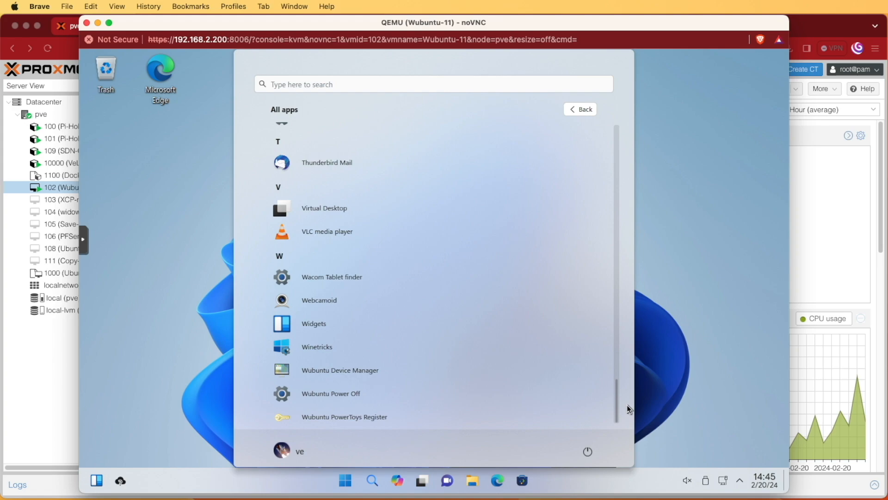
pyautogui.moveTo(629, 409); pyautogui.dragTo(629, 392)
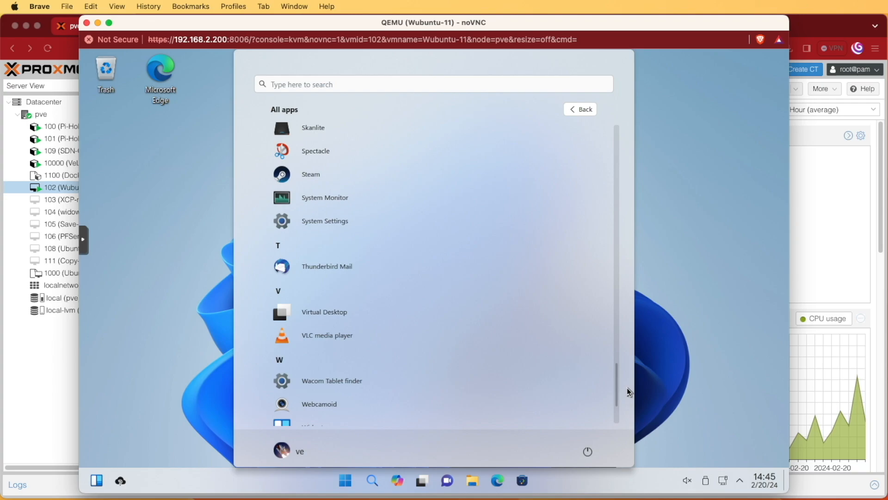
pyautogui.click(693, 370)
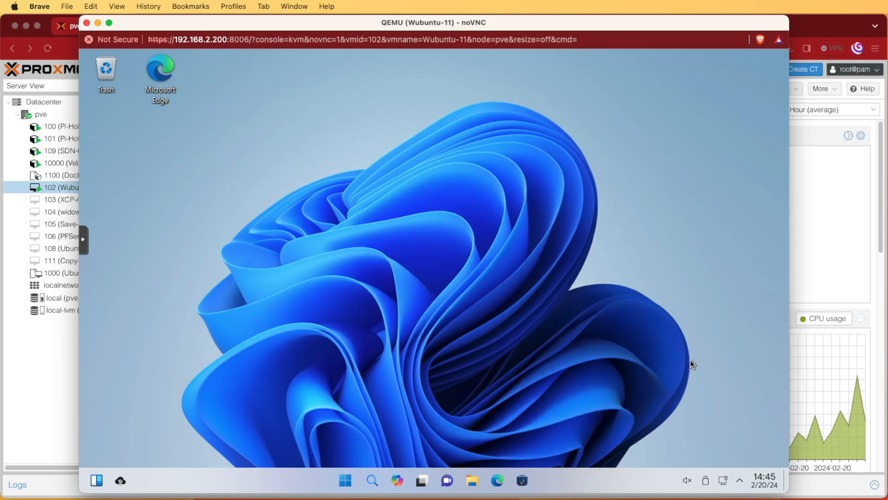